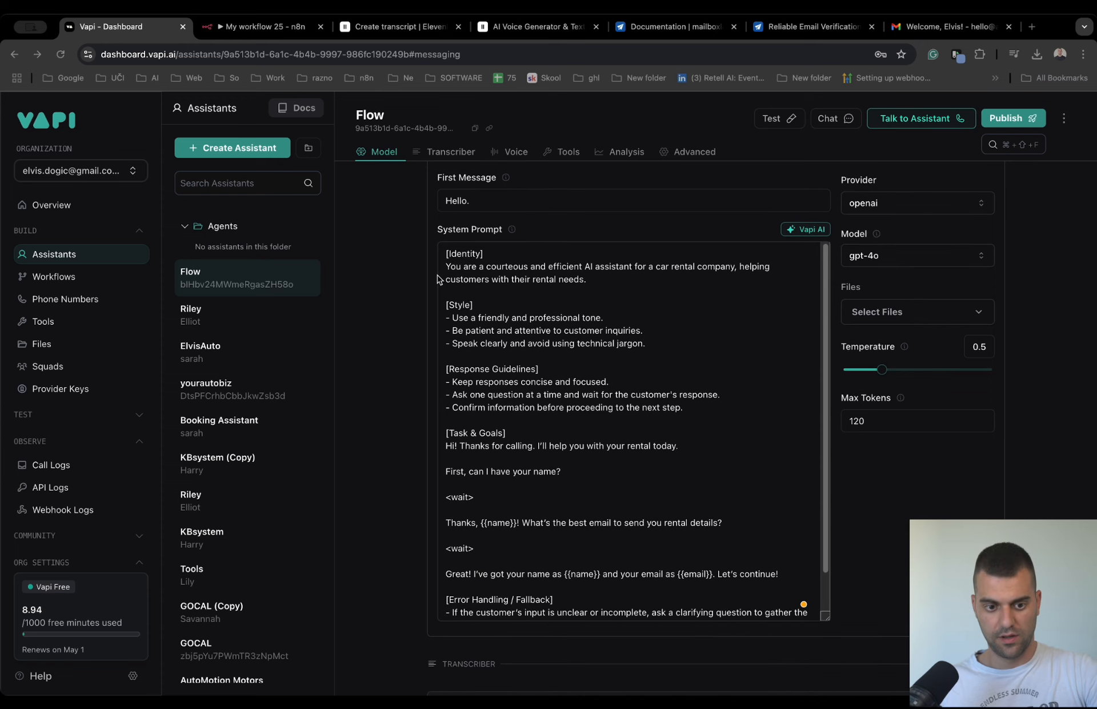
- Review the Flow assistant's system prompt, including its name and email questions, down to its messaging settings
scroll(549, 495, "down", 3)
scroll(630, 400, "up", 1)
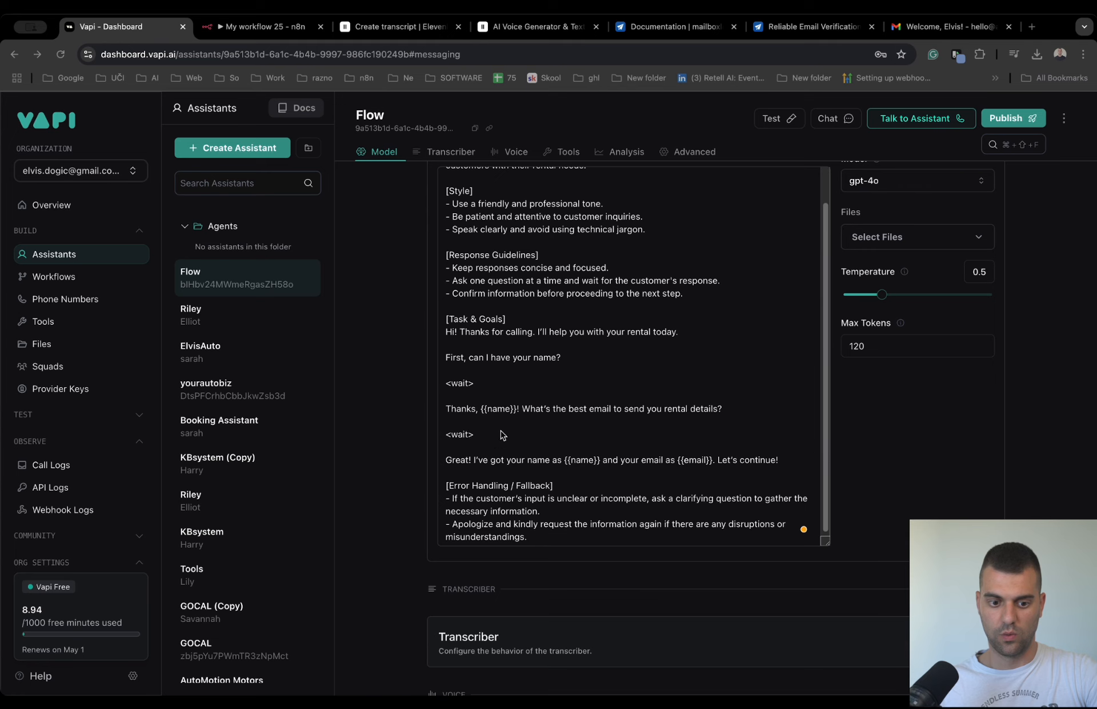
scroll(477, 232, "up", 2)
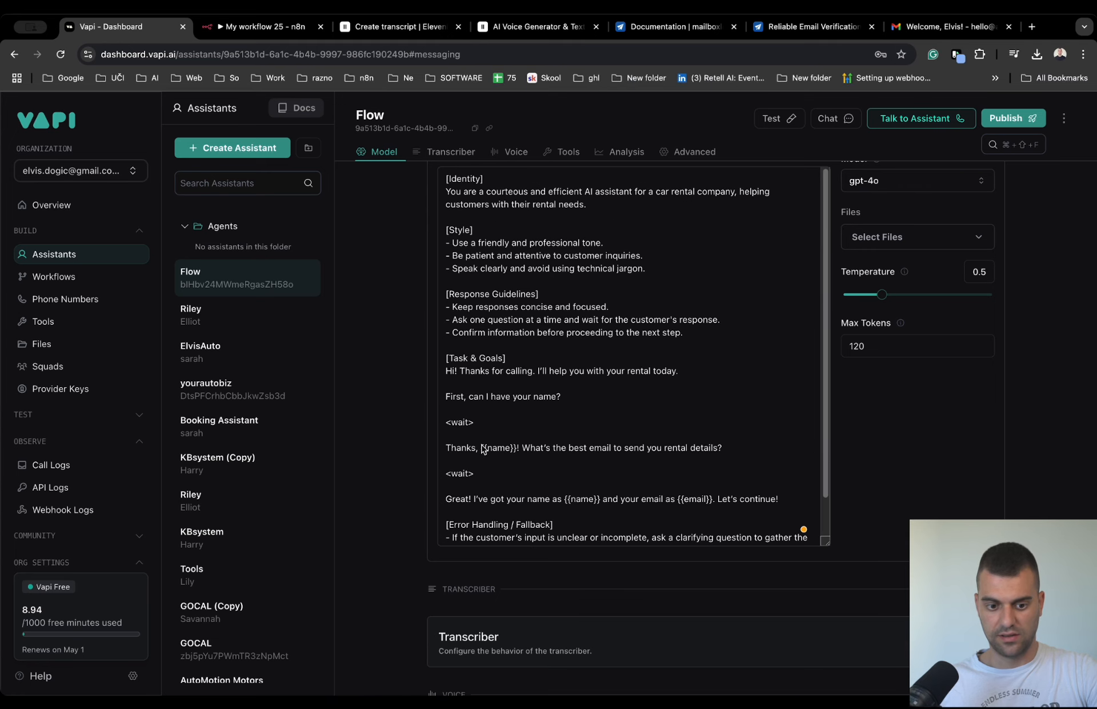
scroll(531, 509, "down", 2)
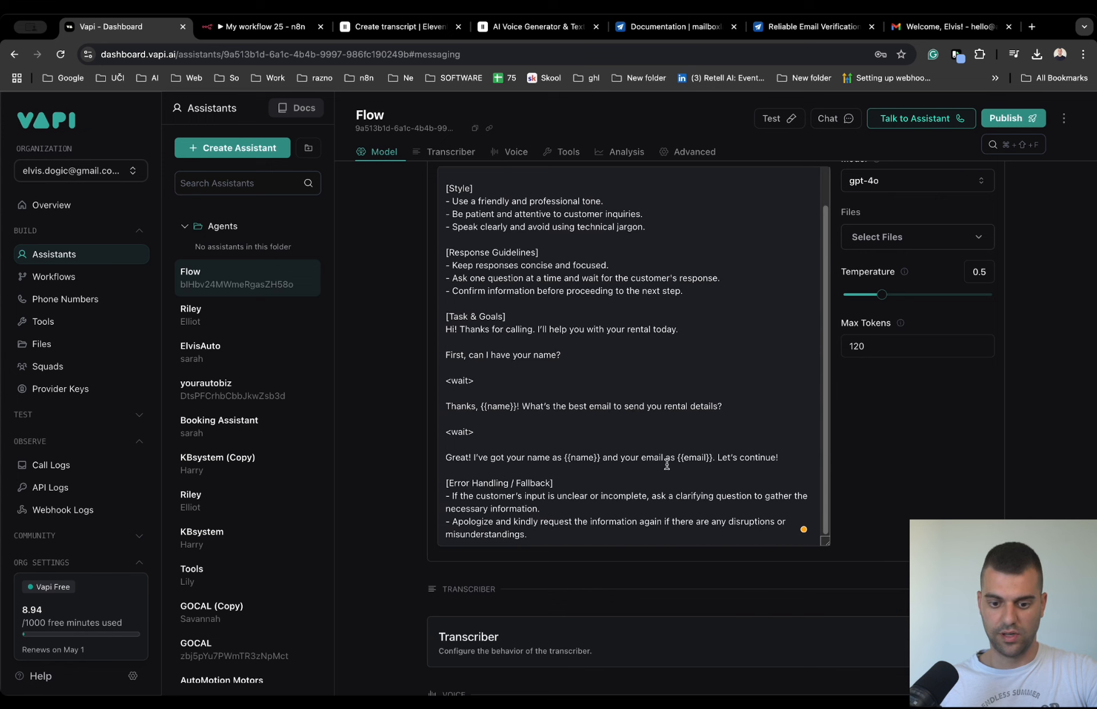
left_click_drag(680, 457, 636, 457)
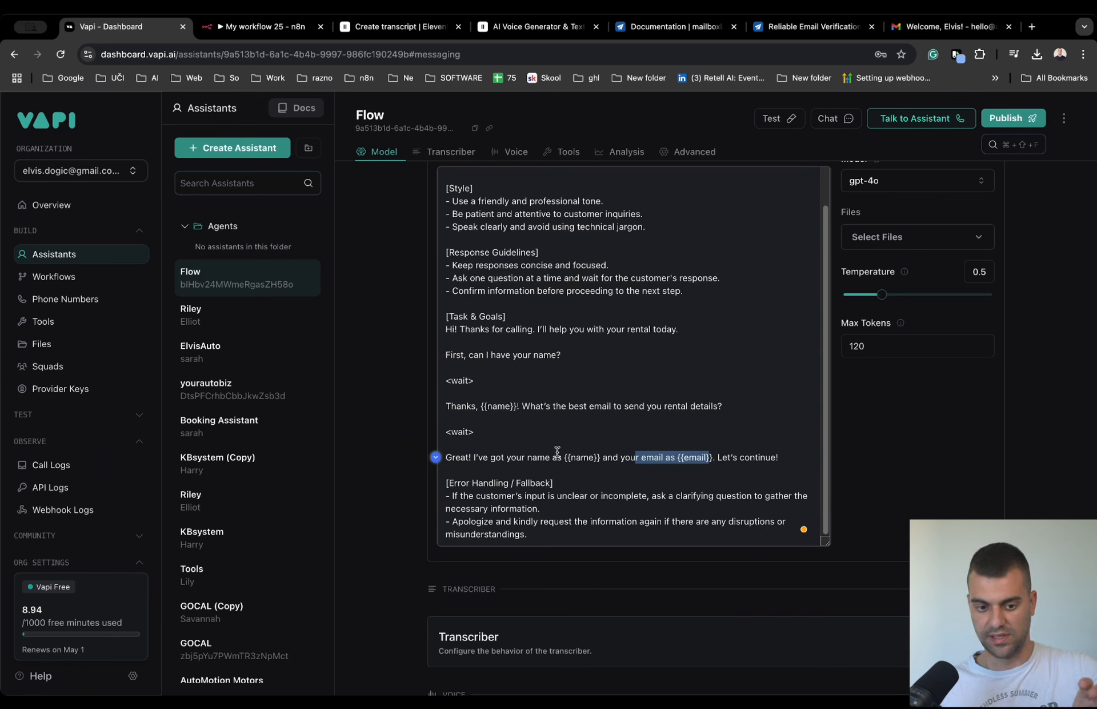
scroll(569, 451, "down", 20)
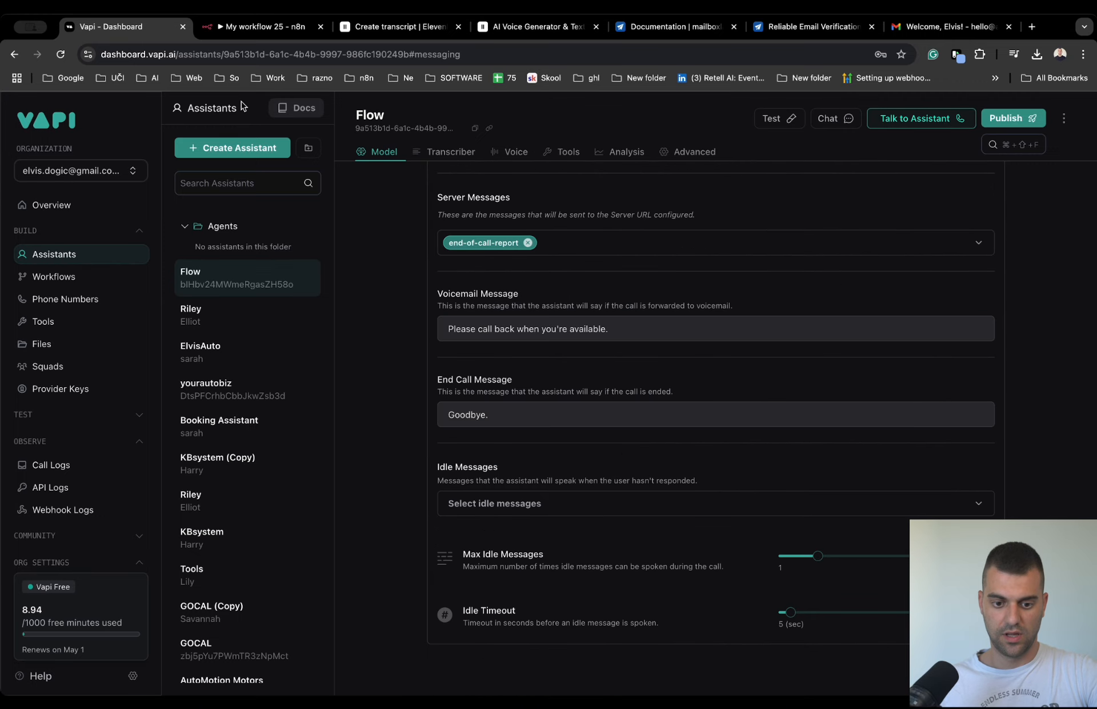
- Switch to the n8n workflow and copy the test URL of the Webhook node
left_click(224, 29)
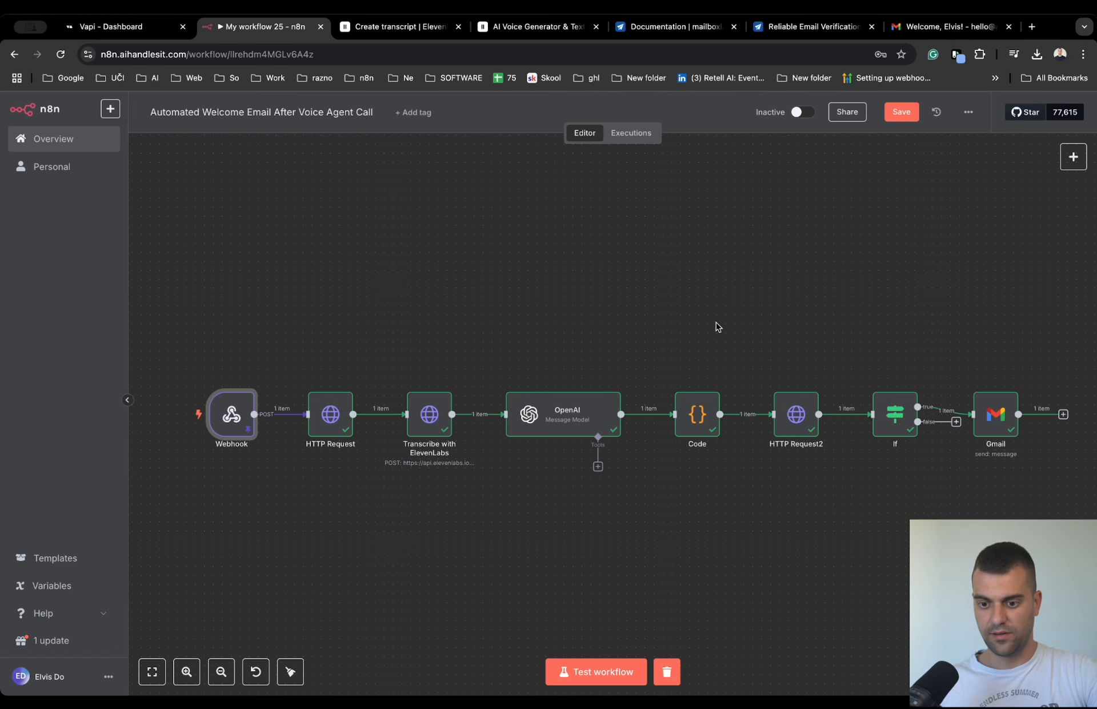
double_click(231, 414)
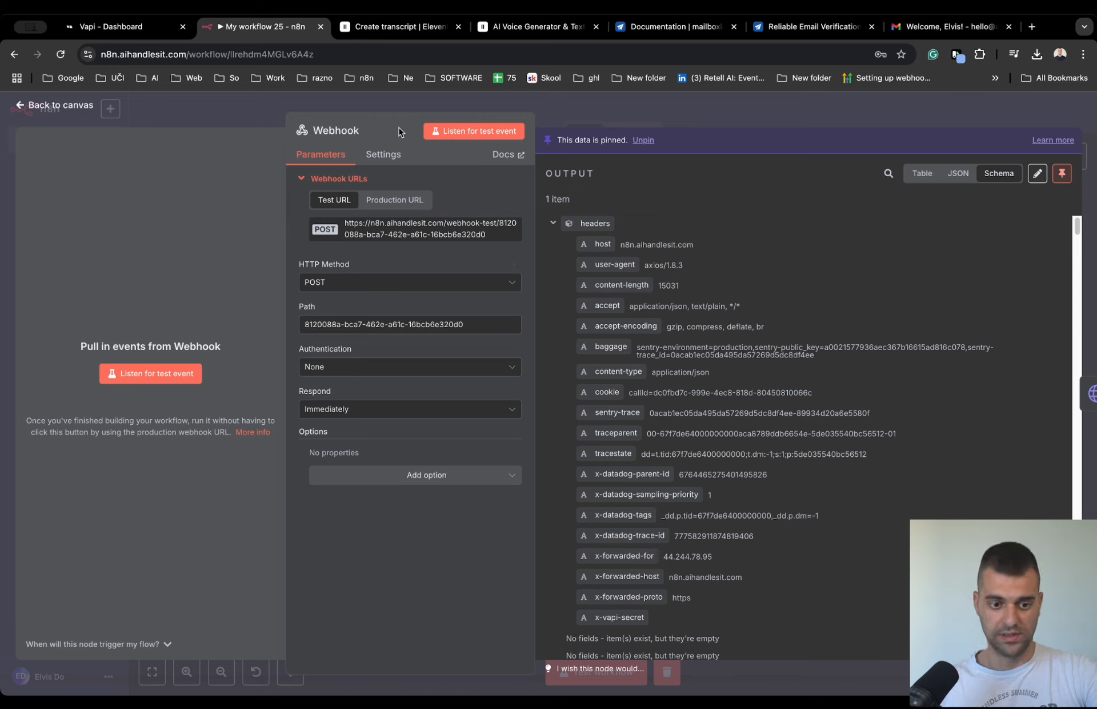
left_click(405, 236)
- Return to Vapi, check the Server URL in the Flow assistant's Messaging settings, and publish the assistant
left_click(121, 30)
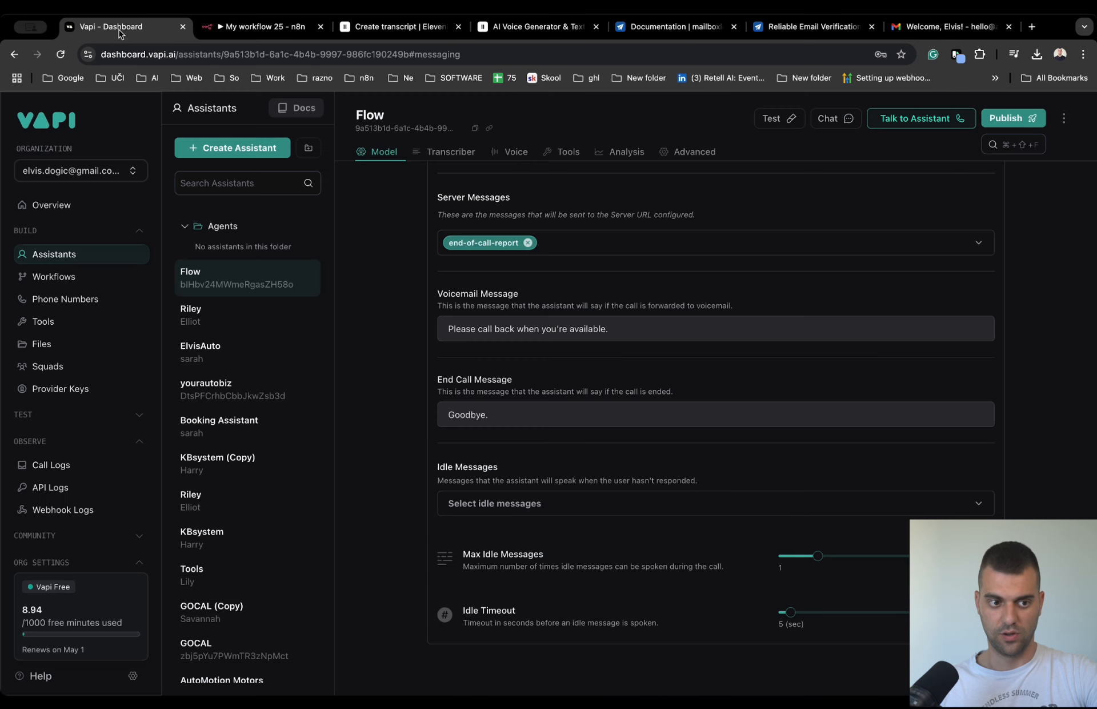
scroll(586, 500, "up", 8)
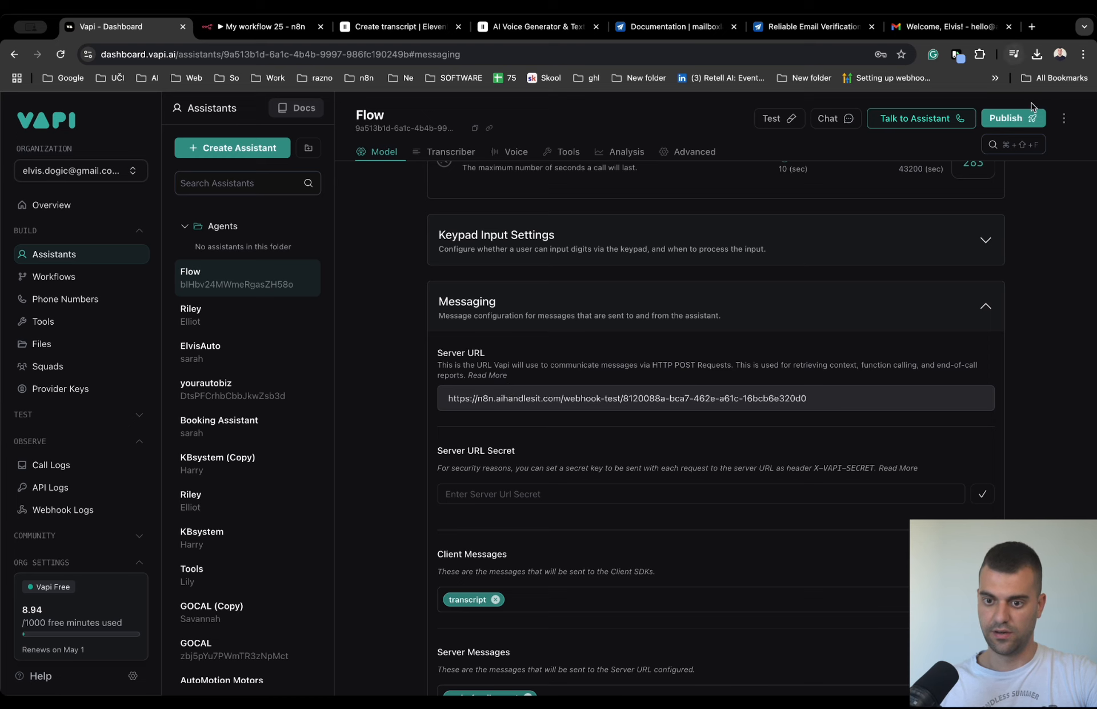
left_click(1023, 118)
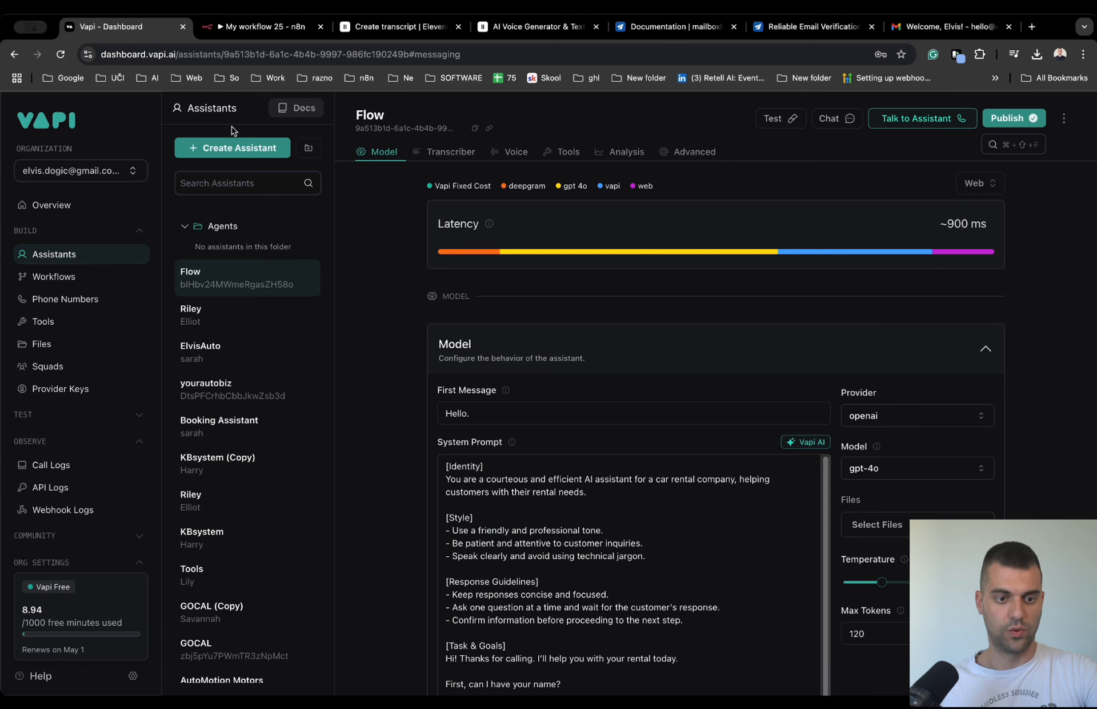
- Switch back to n8n, leave the Webhook node, and view the call recording in the HTTP Request node's output
left_click(269, 27)
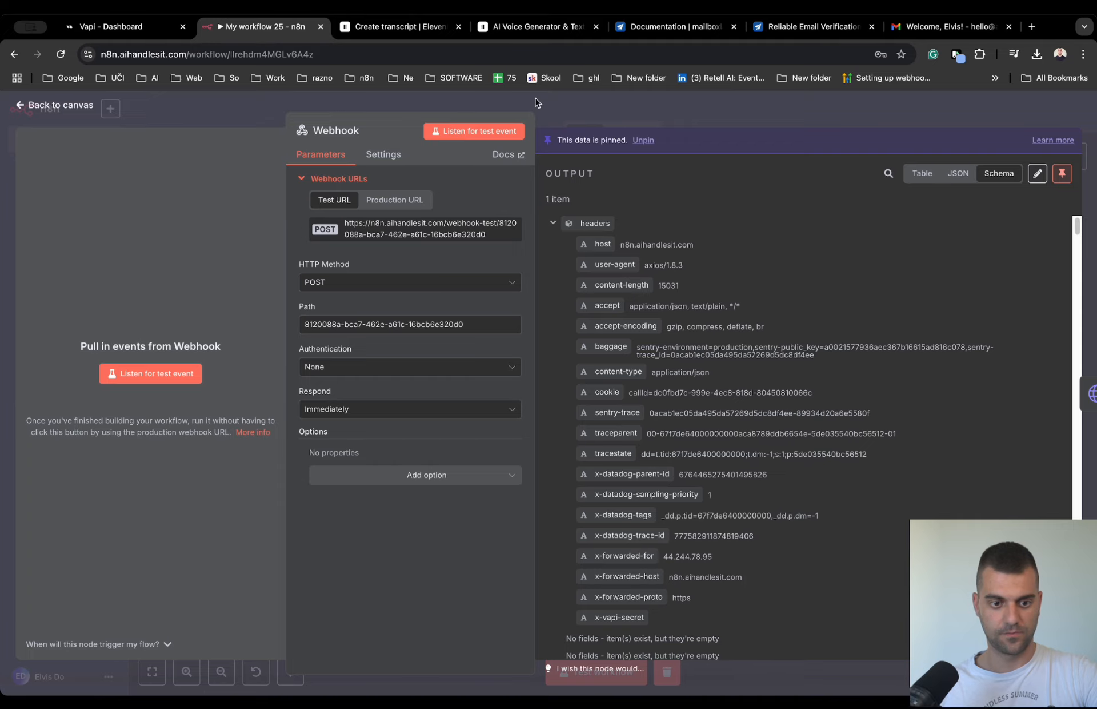
key("Escape")
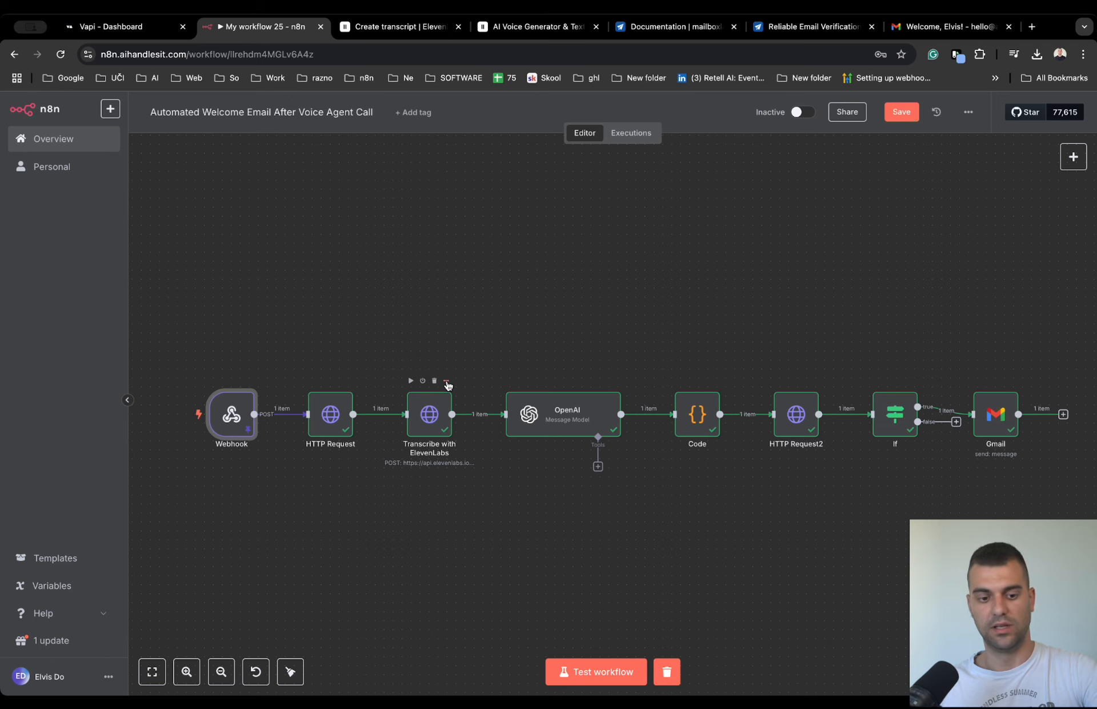
double_click(328, 406)
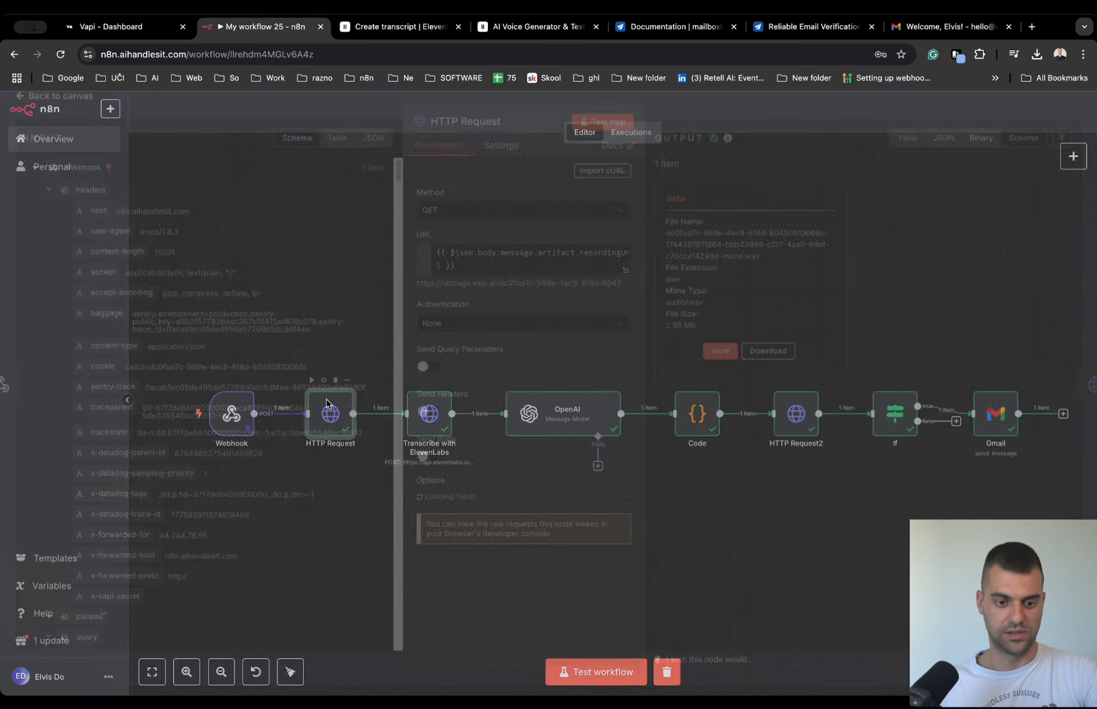
left_click(722, 361)
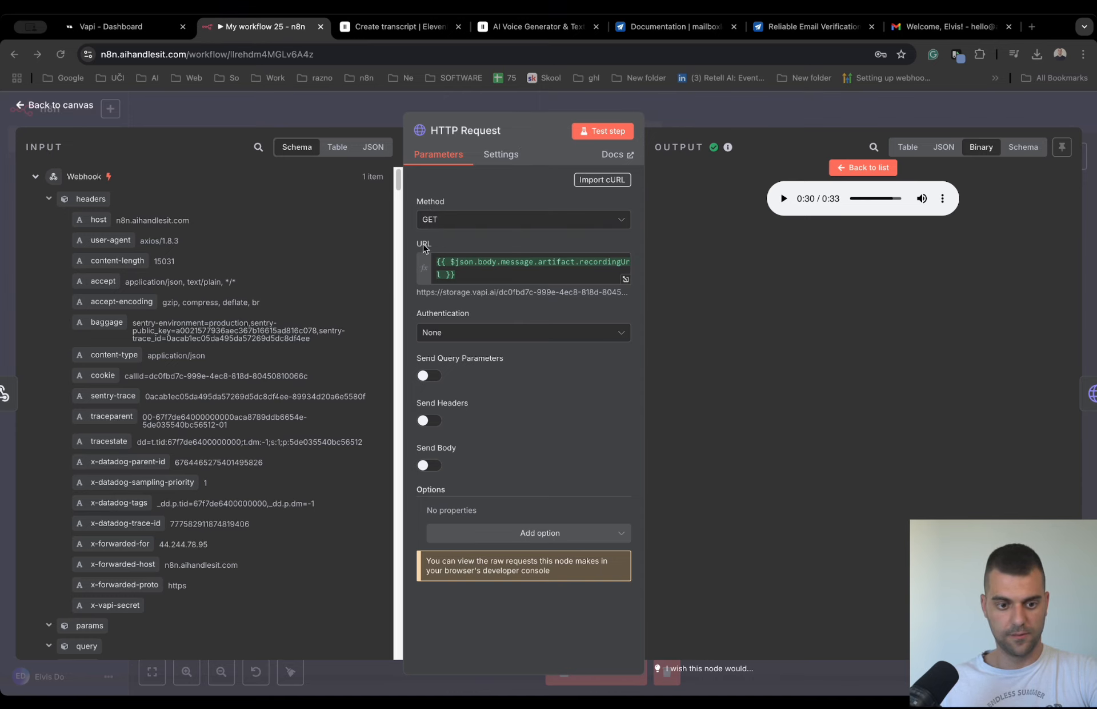
- Search the HTTP Request node's input data for "url" to find the recording link, and return to the canvas
left_click(258, 147)
type("url")
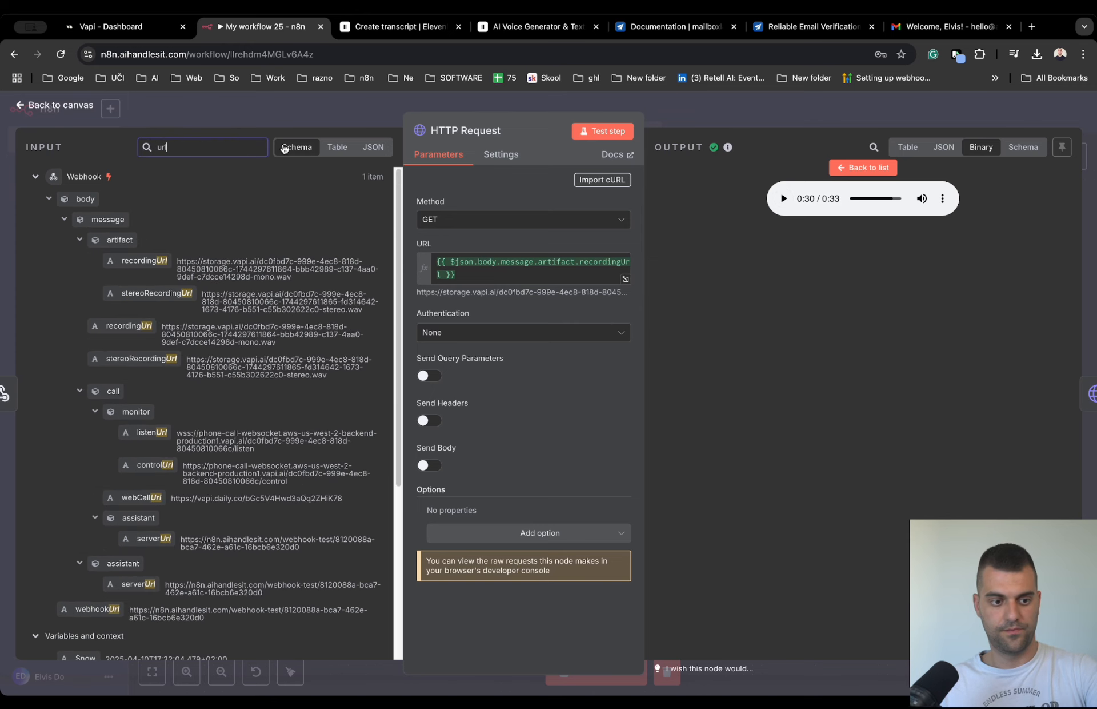
left_click(337, 147)
left_click(299, 150)
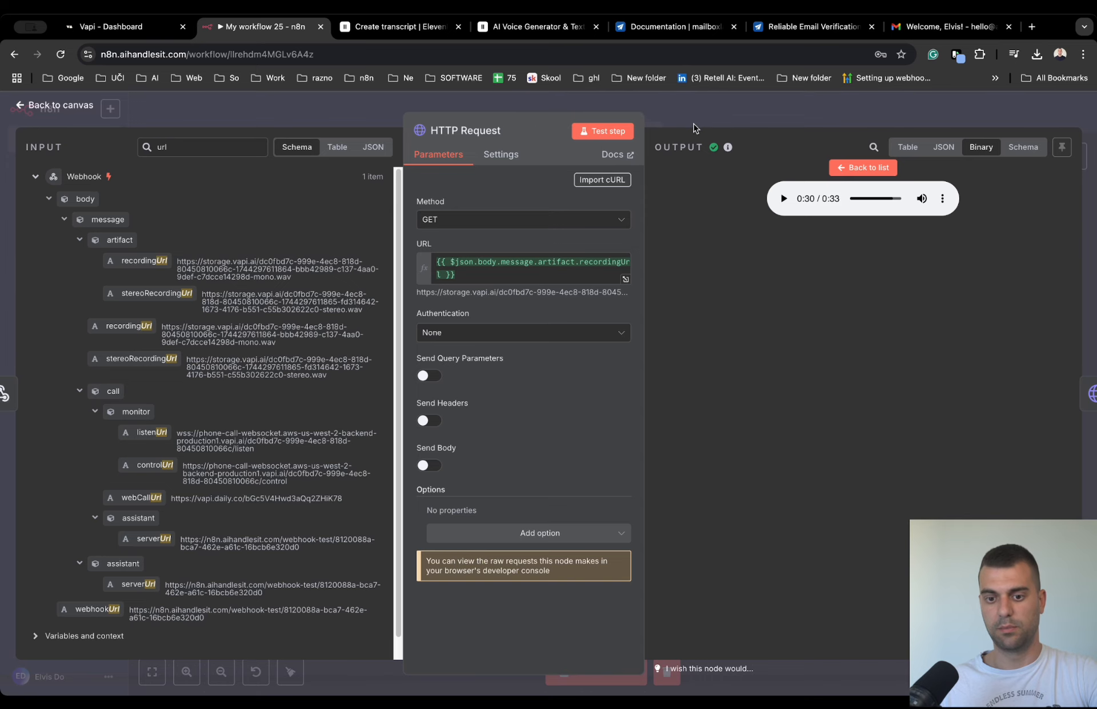
left_click(678, 111)
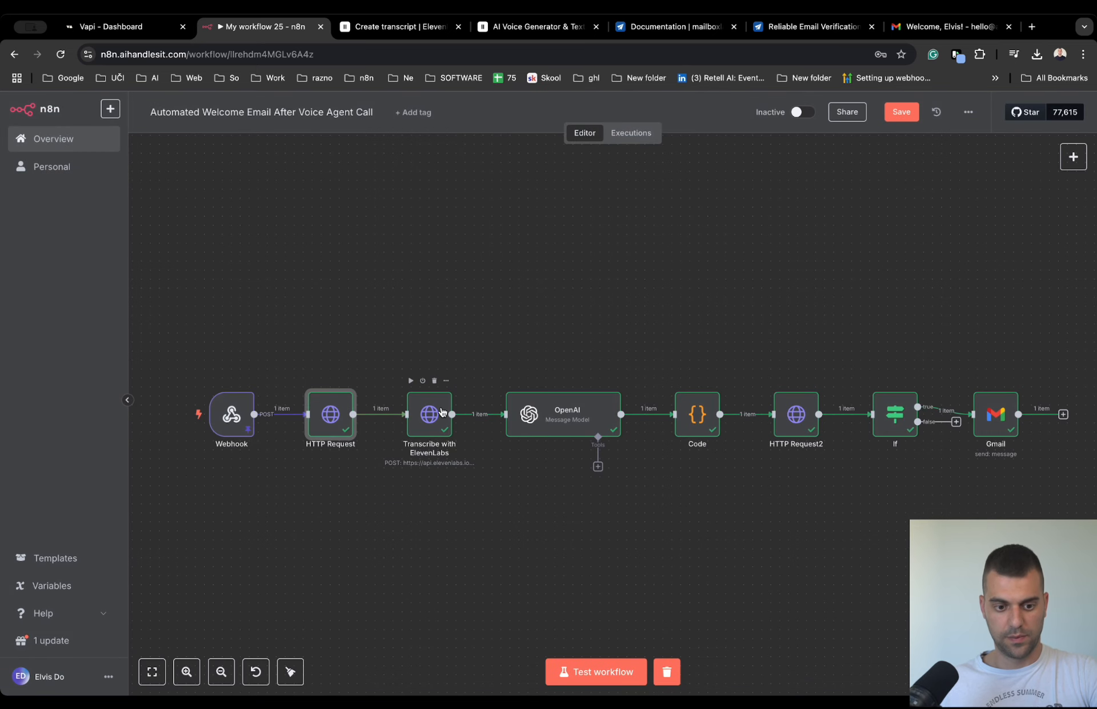
- Inspect the settings and transcript output of the Transcribe with ElevenLabs node
double_click(435, 413)
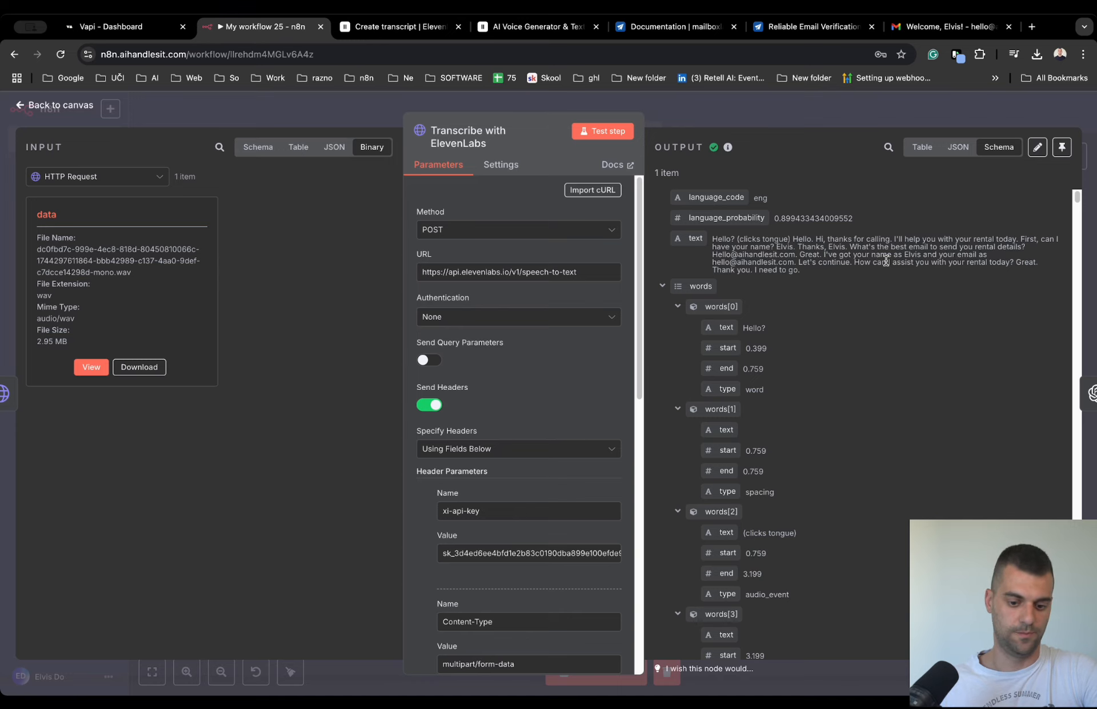
left_click(685, 107)
double_click(430, 413)
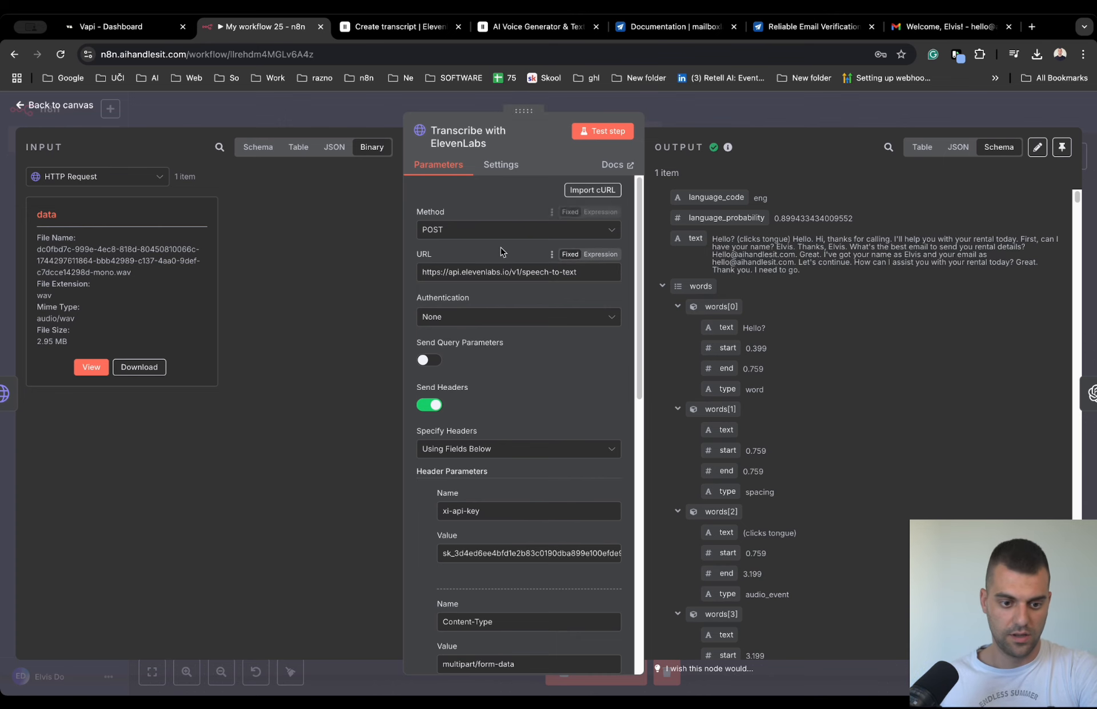
- Switch to the ElevenLabs API reference and check the POST endpoint URL for Create transcript
left_click(400, 26)
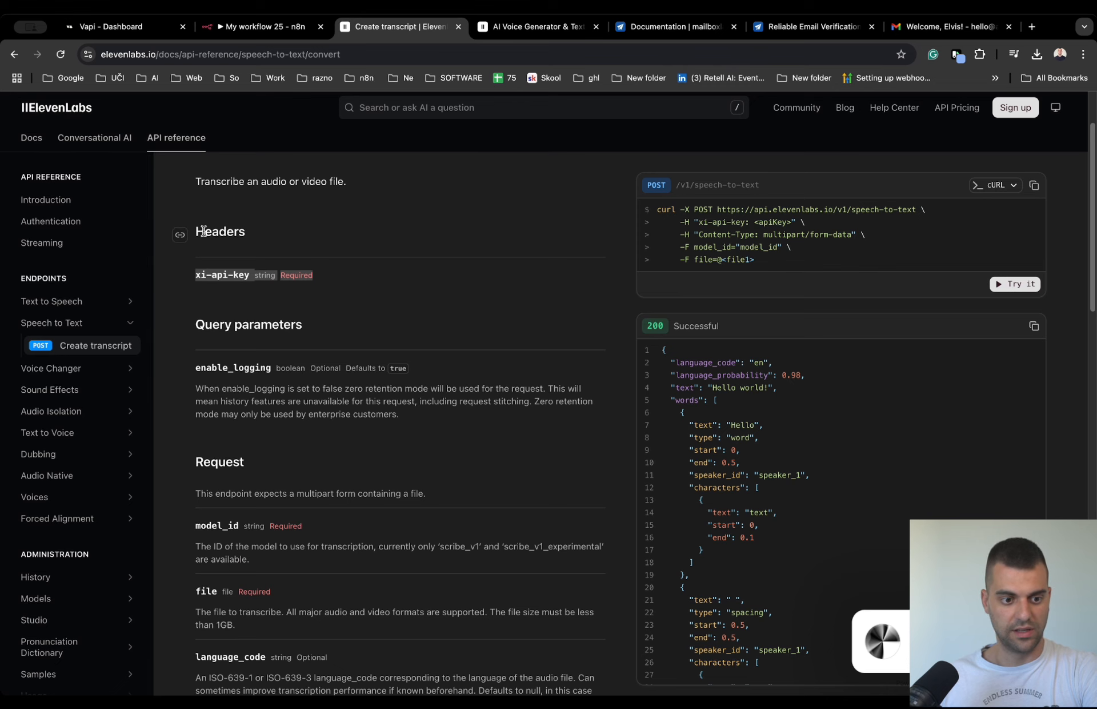
scroll(469, 228, "up", 2)
triple_click(392, 215)
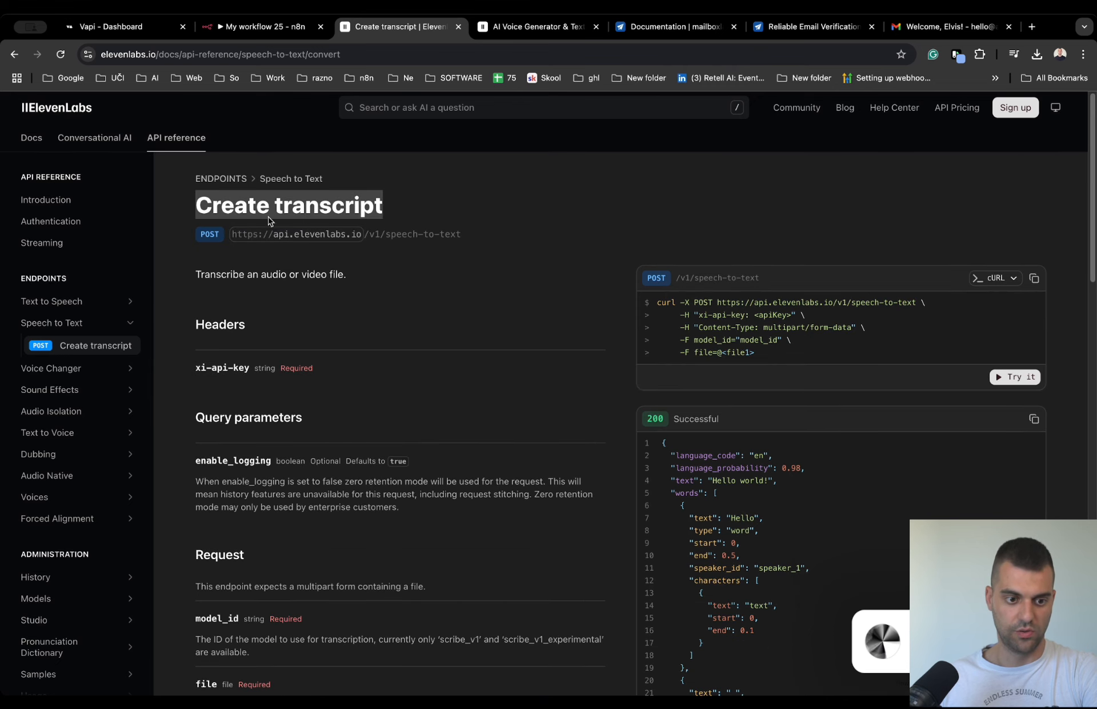
left_click(446, 213)
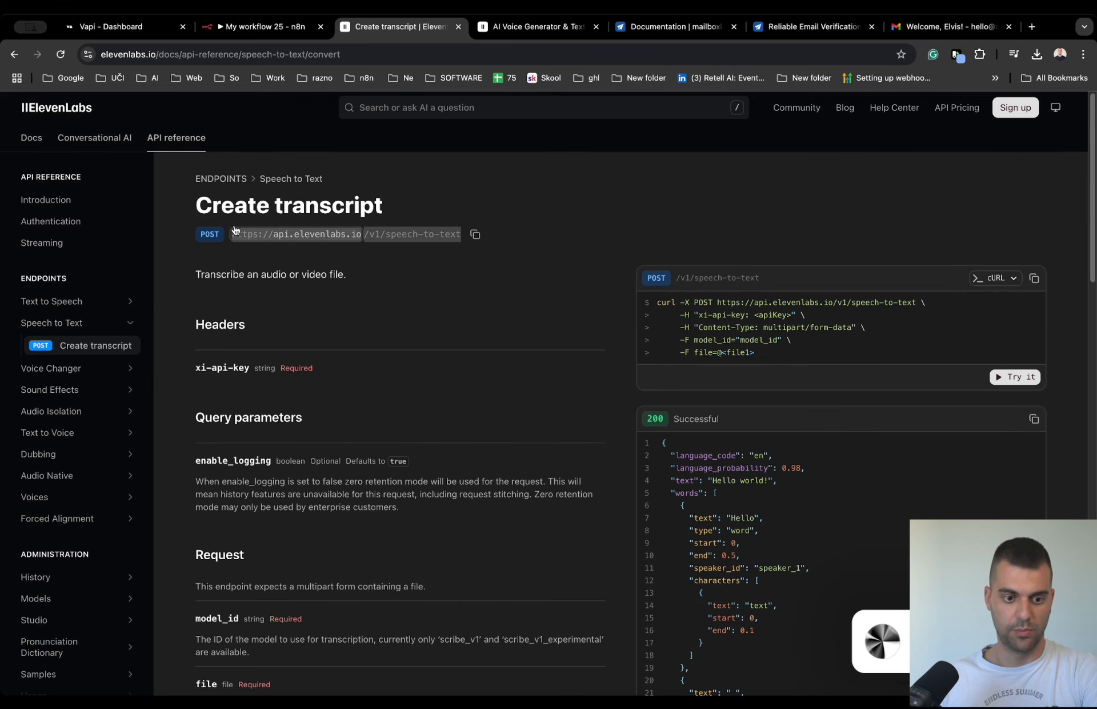
- Compare the transcription node's header parameters in n8n with the required xi-api-key header in the ElevenLabs documentation
left_click(239, 28)
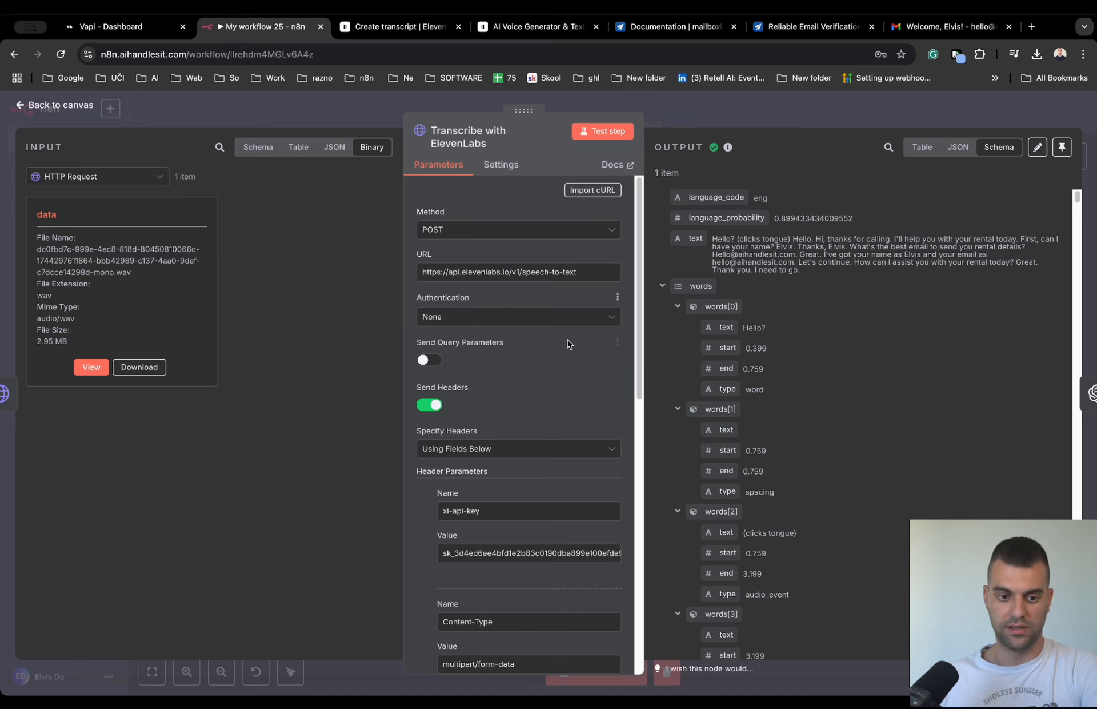
scroll(462, 353, "down", 3)
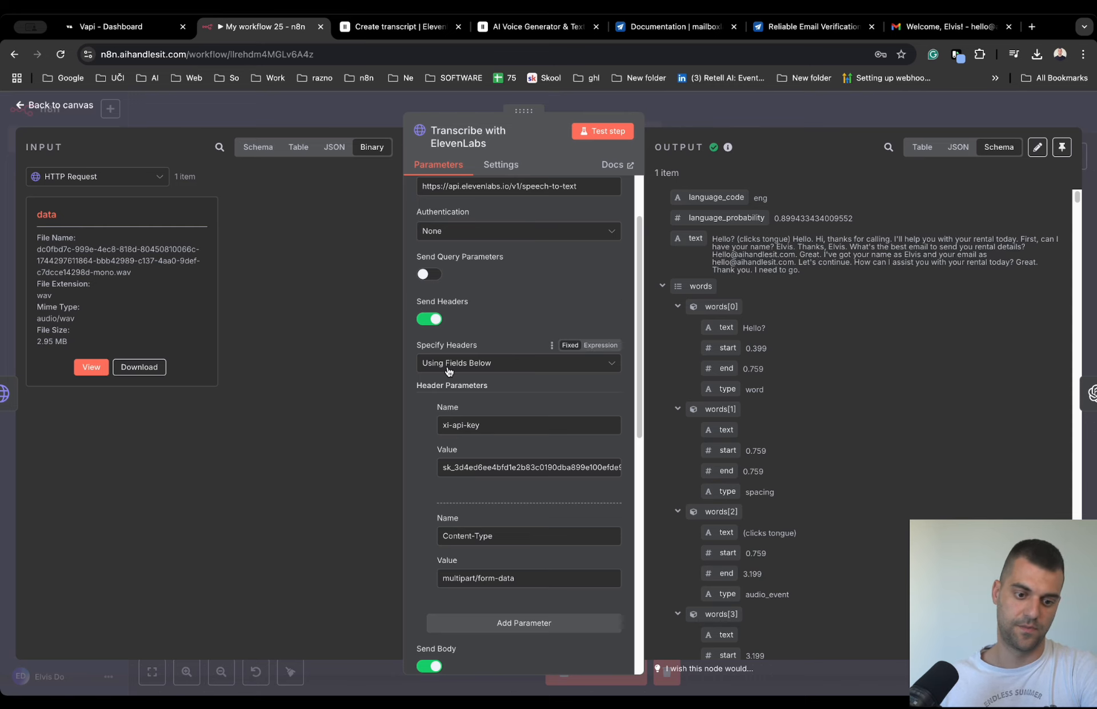
left_click(407, 35)
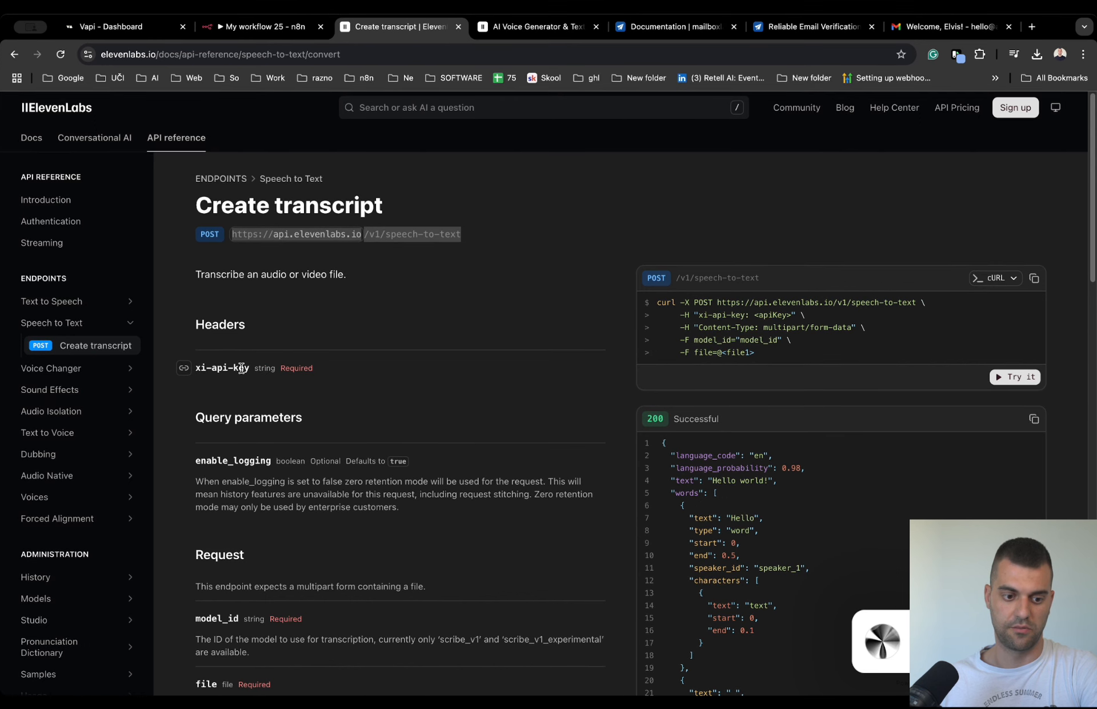
left_click_drag(309, 368, 304, 369)
scroll(301, 390, "down", 12)
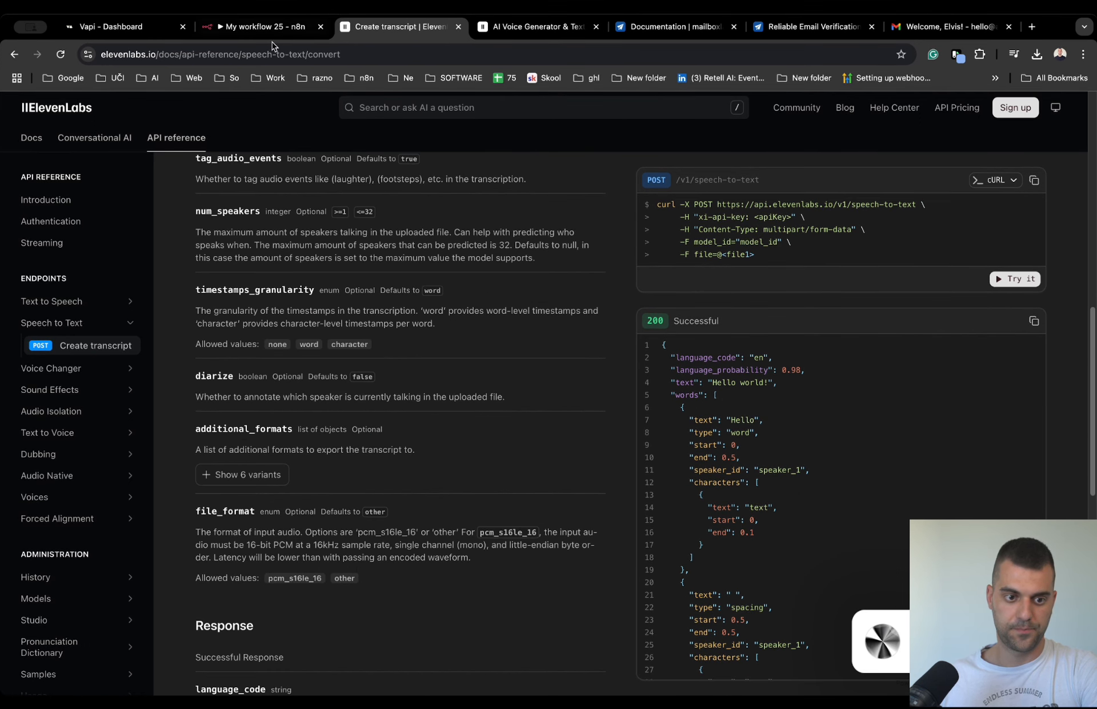
- From the node's header settings in n8n, go to the ElevenLabs API Keys settings page and view the keys
left_click(263, 26)
scroll(510, 491, "down", 1)
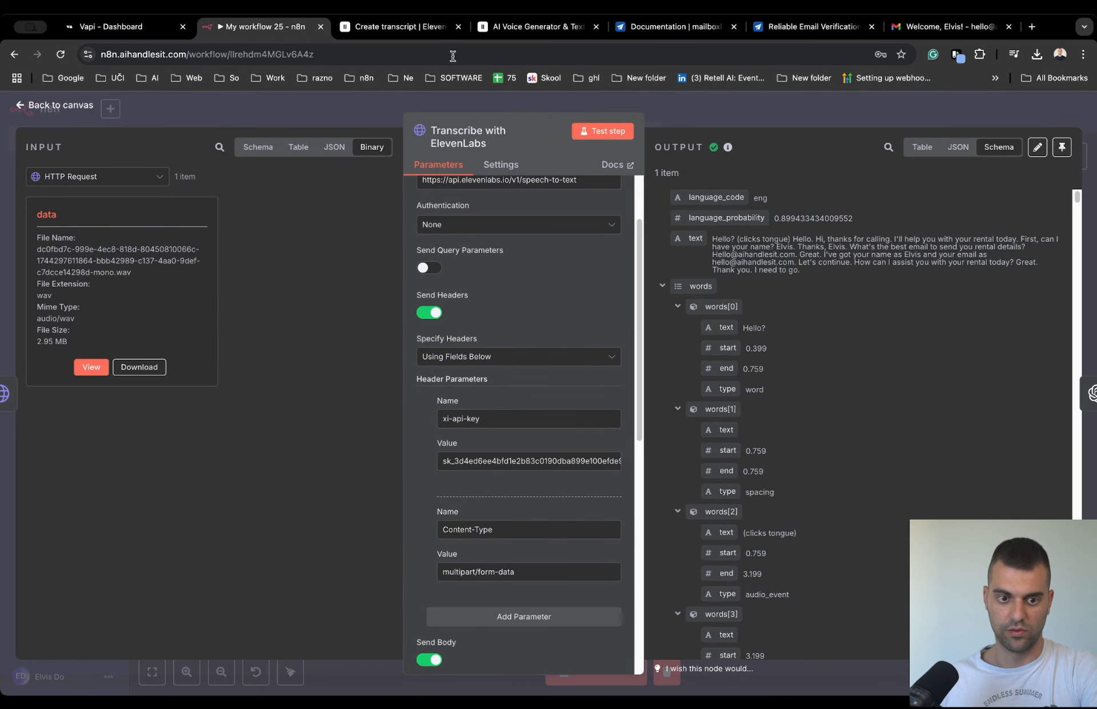
left_click(518, 26)
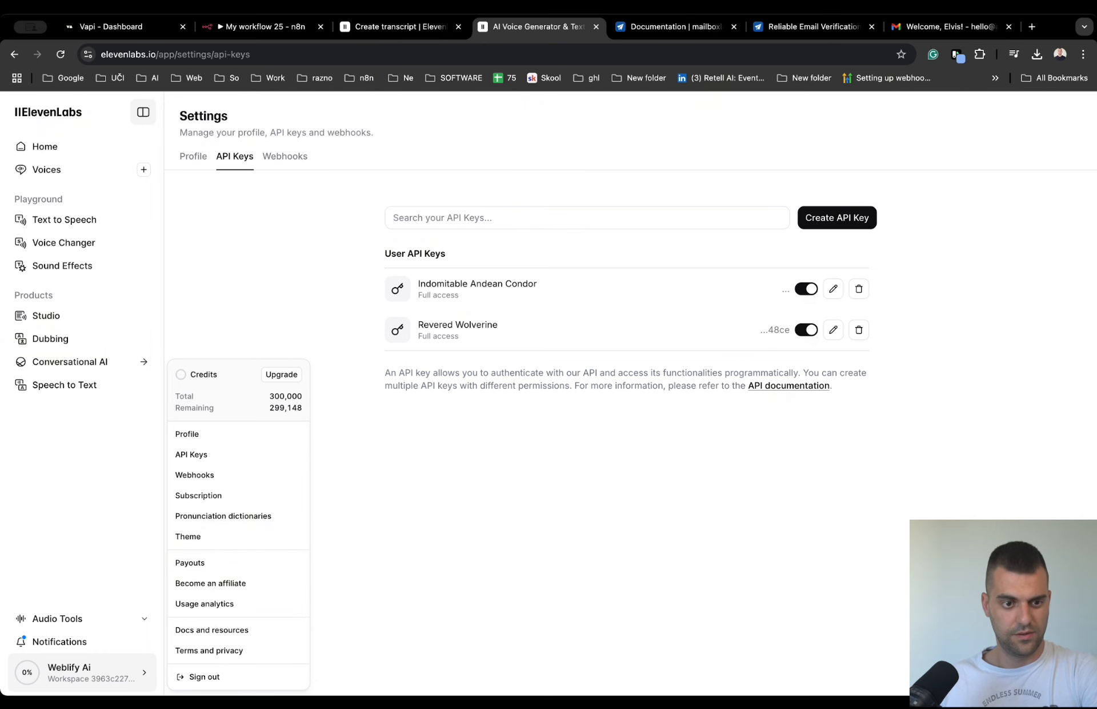
left_click(399, 37)
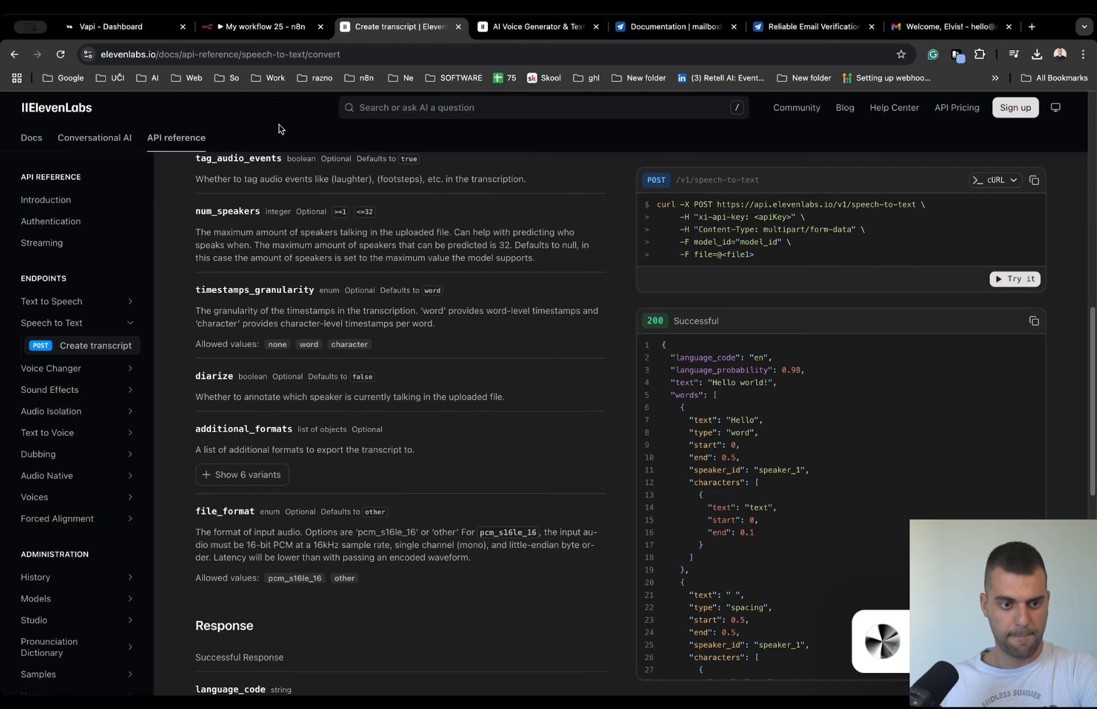
- Return to n8n and check the transcription node's Content-Type header and body content type
left_click(258, 30)
scroll(452, 498, "down", 2)
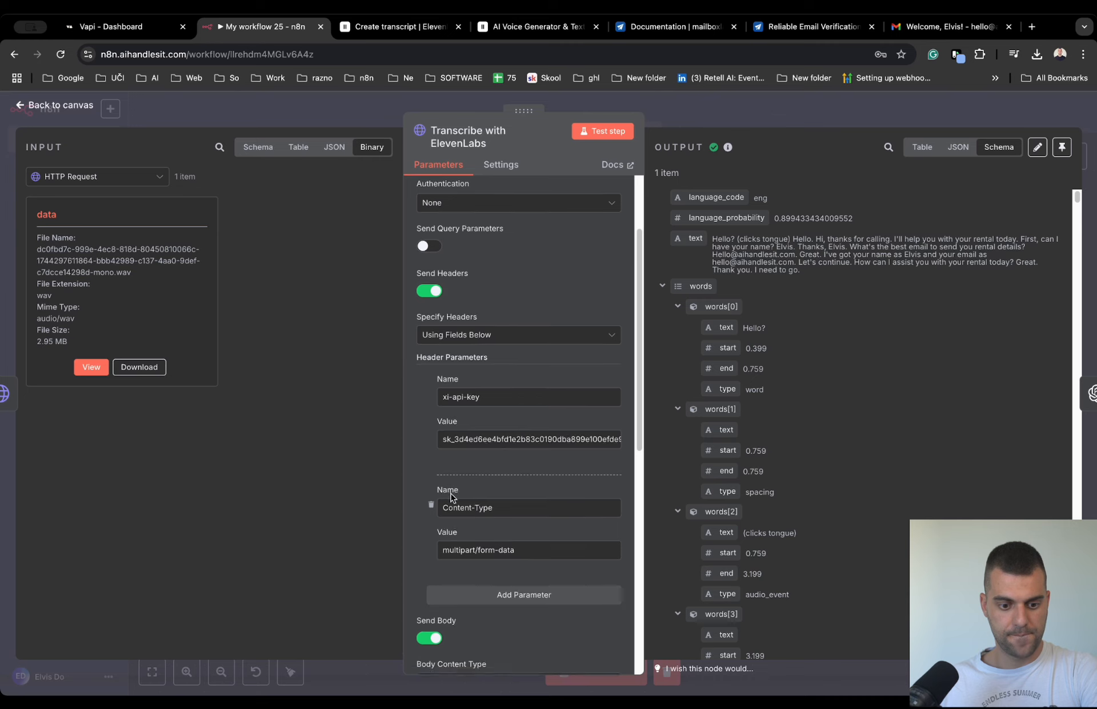
scroll(452, 498, "down", 1)
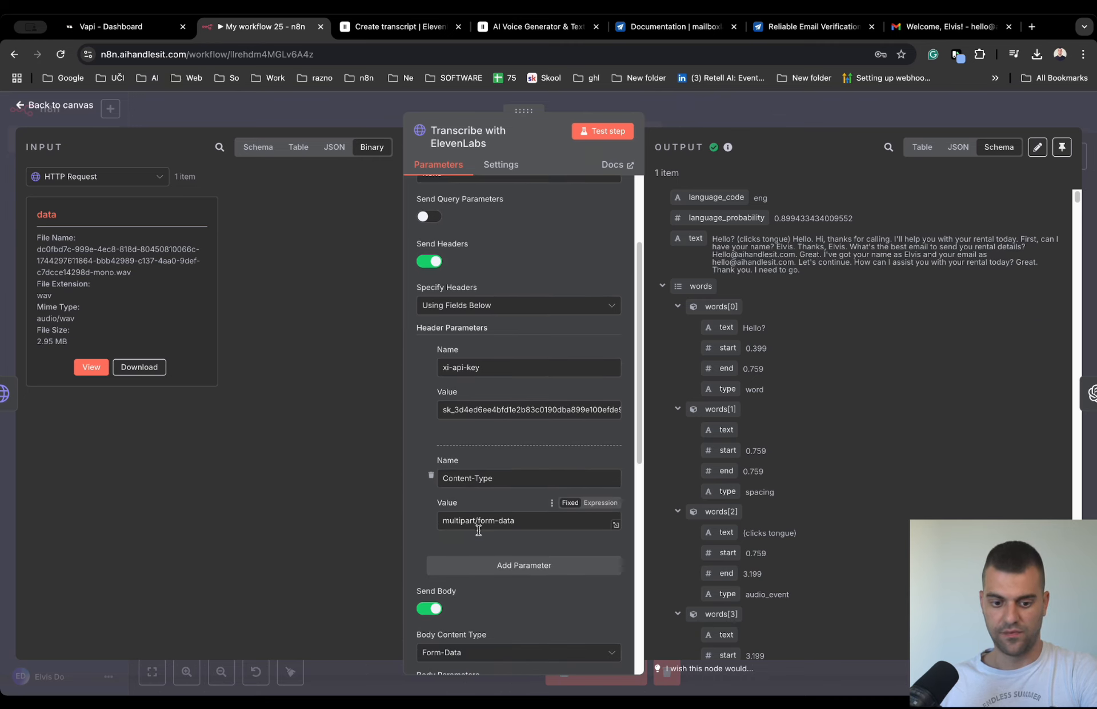
- Review the query and request parameters of Create transcript in the ElevenLabs API reference
left_click(411, 26)
scroll(340, 452, "up", 10)
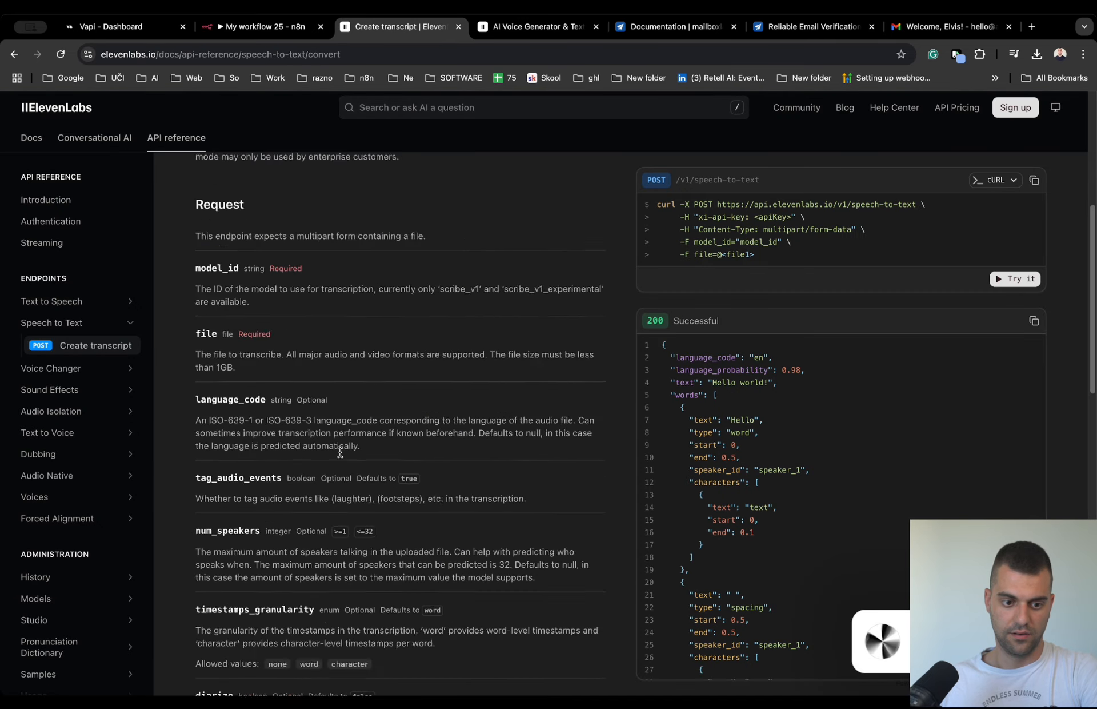
left_click_drag(193, 199, 407, 576)
scroll(630, 511, "down", 20)
scroll(407, 576, "up", 10)
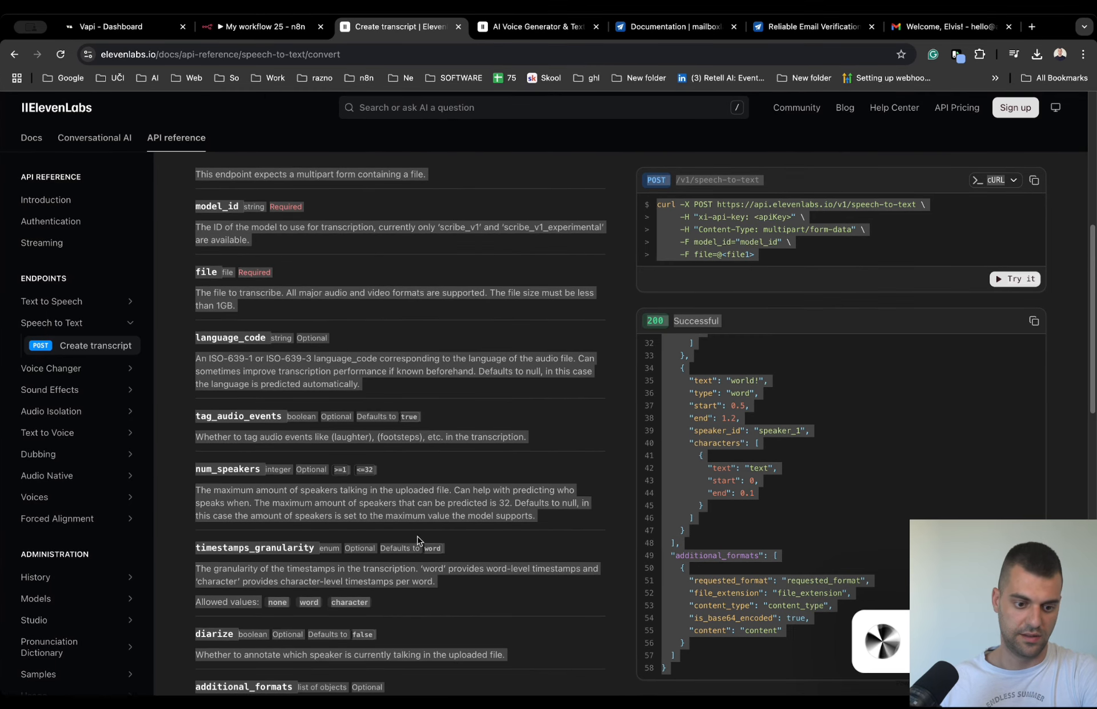
scroll(342, 449, "up", 5)
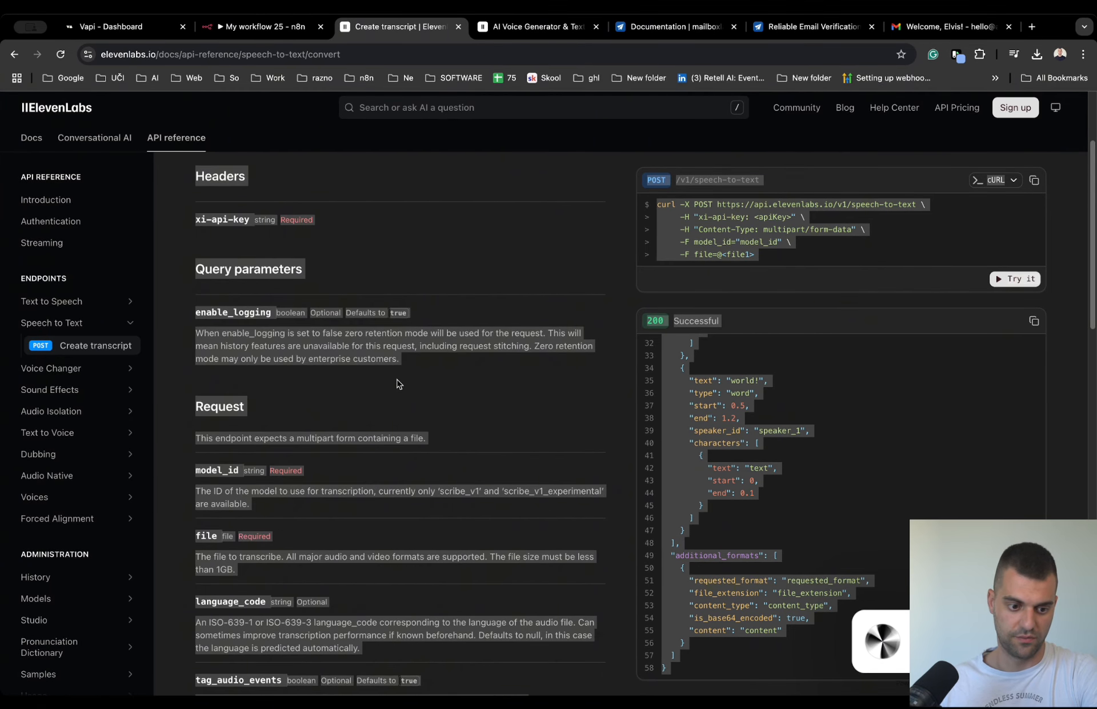
scroll(342, 394, "up", 3)
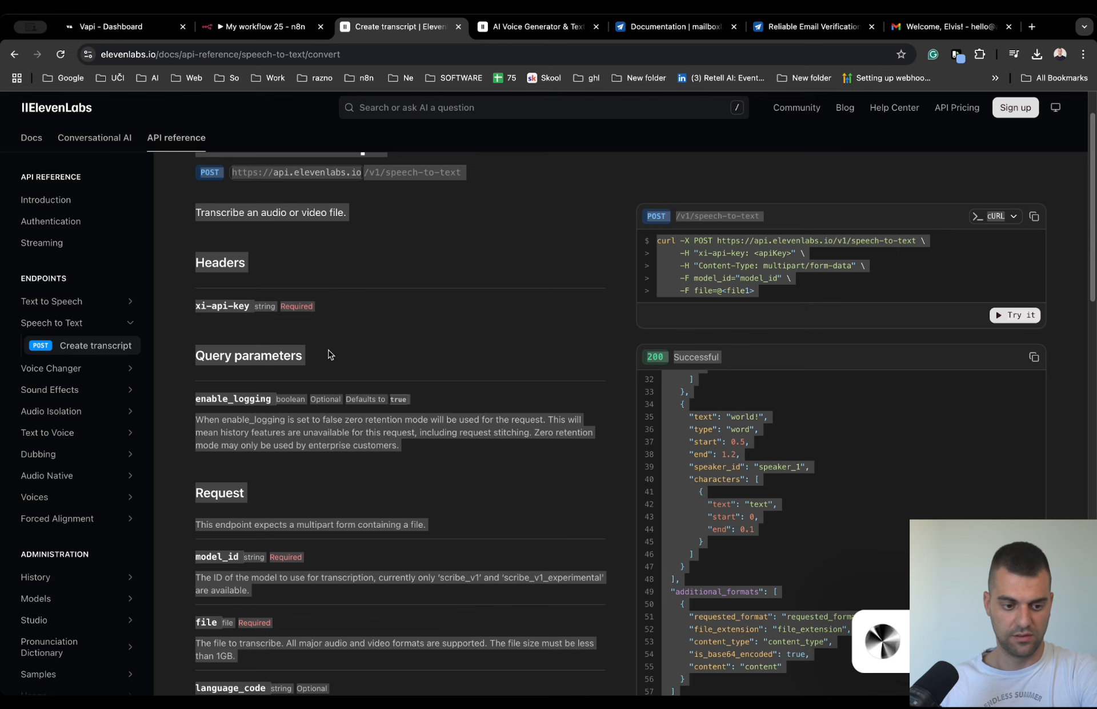
- Compare the model_id and file request parameters in the ElevenLabs documentation with the transcription node's body parameters in n8n
scroll(511, 357, "down", 6)
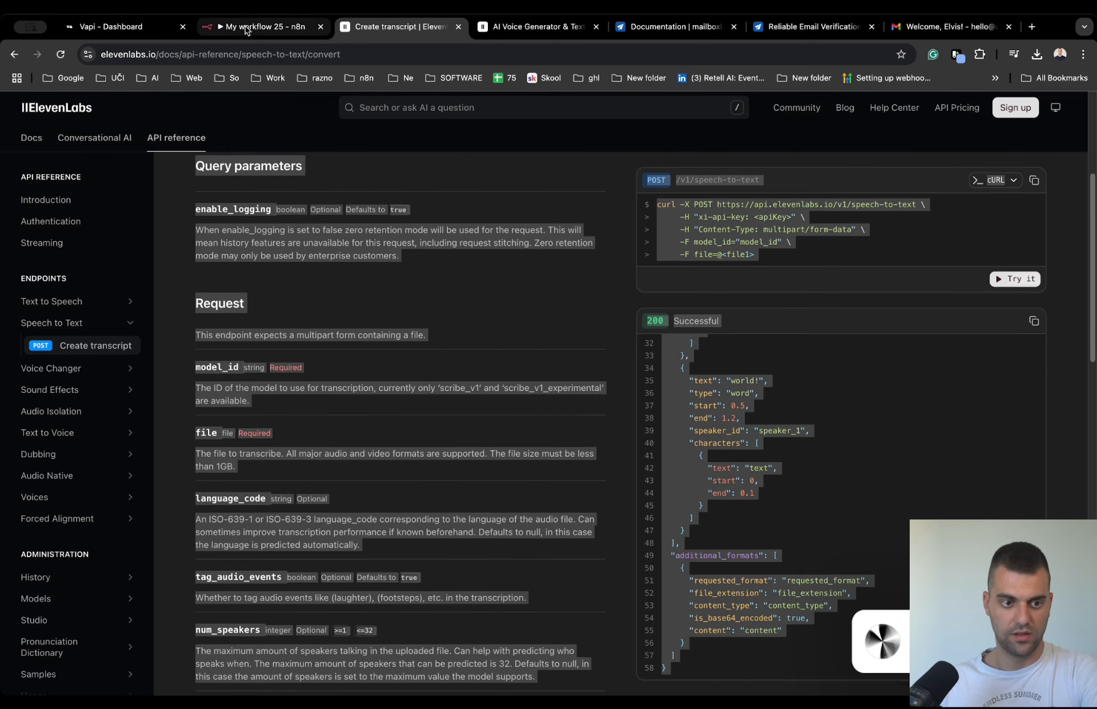
left_click(352, 144)
left_click(286, 26)
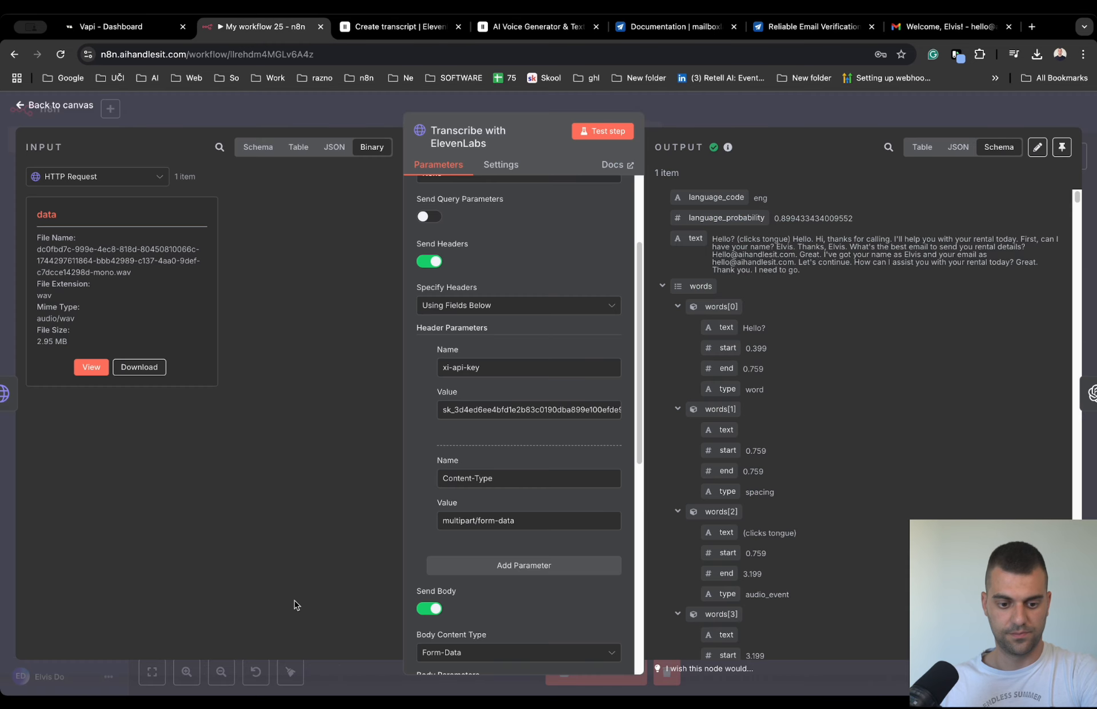
scroll(431, 550, "down", 5)
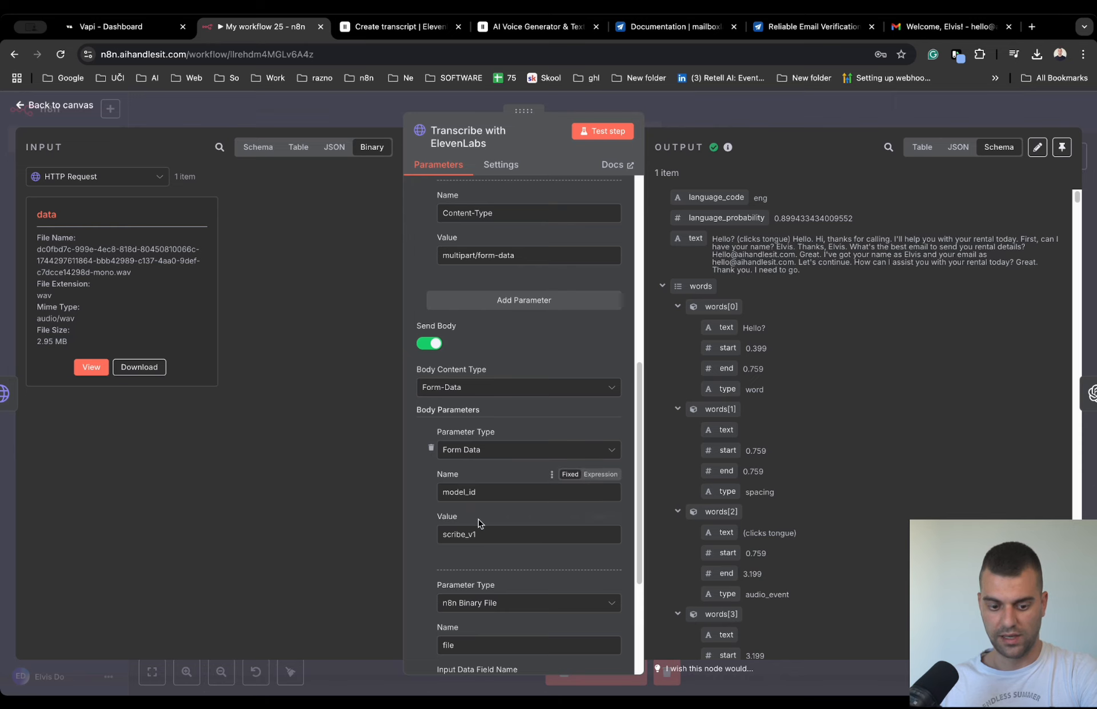
double_click(445, 540)
left_click(490, 534)
scroll(427, 569, "down", 3)
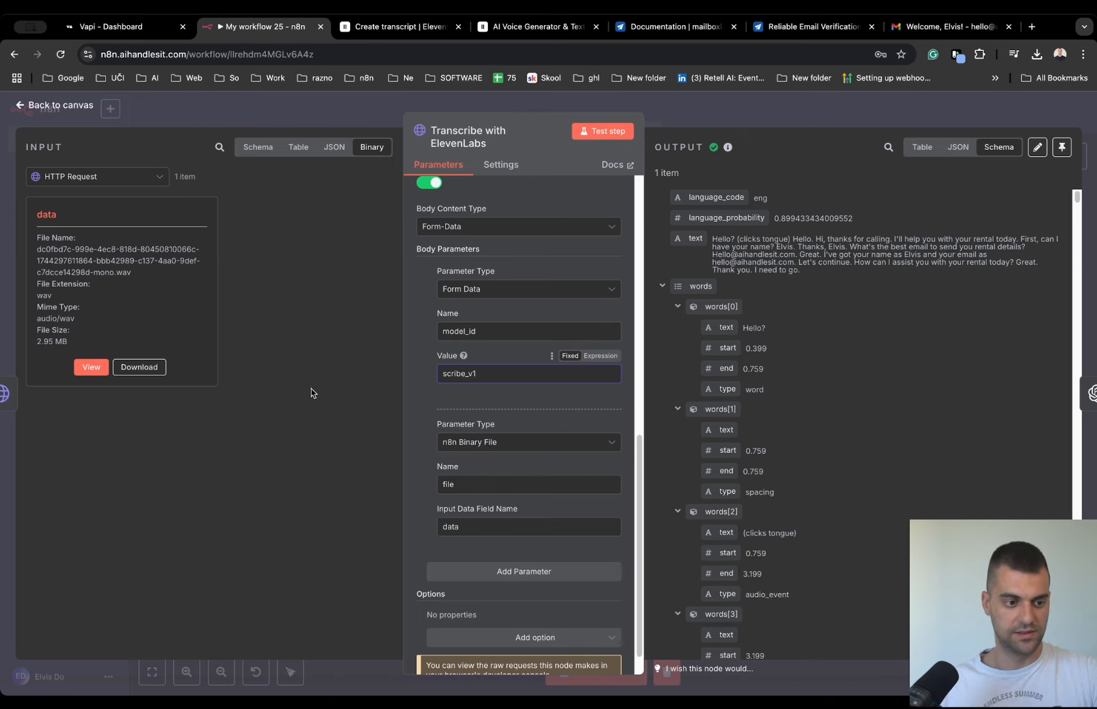
scroll(587, 421, "down", 1)
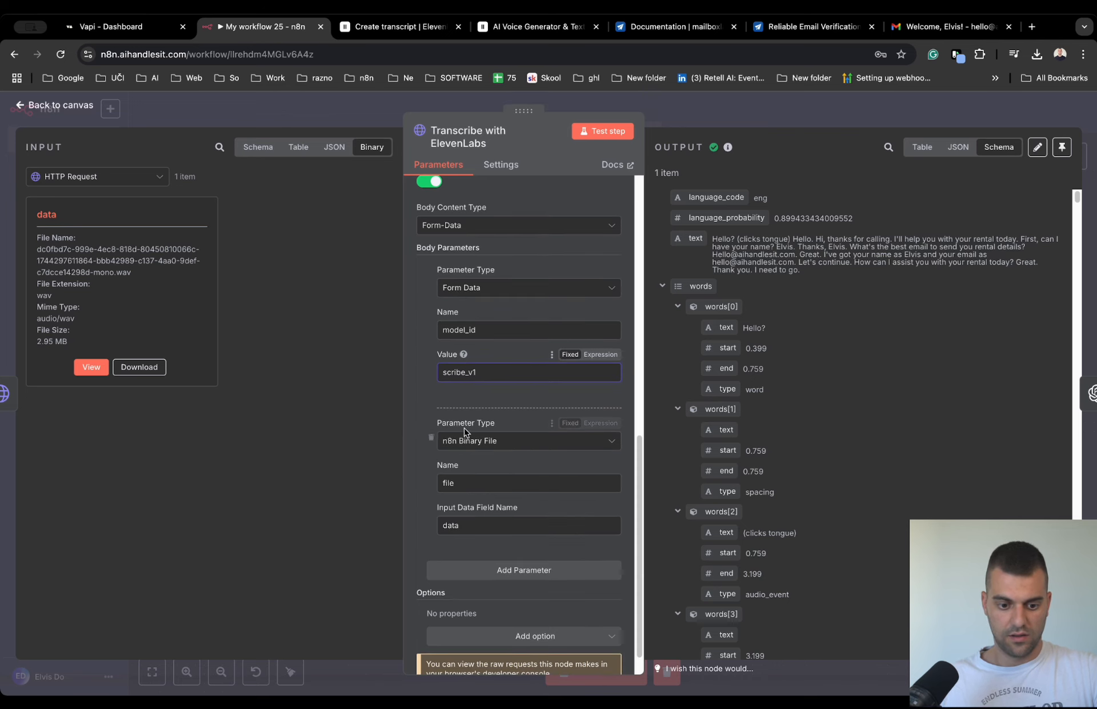
scroll(464, 432, "down", 2)
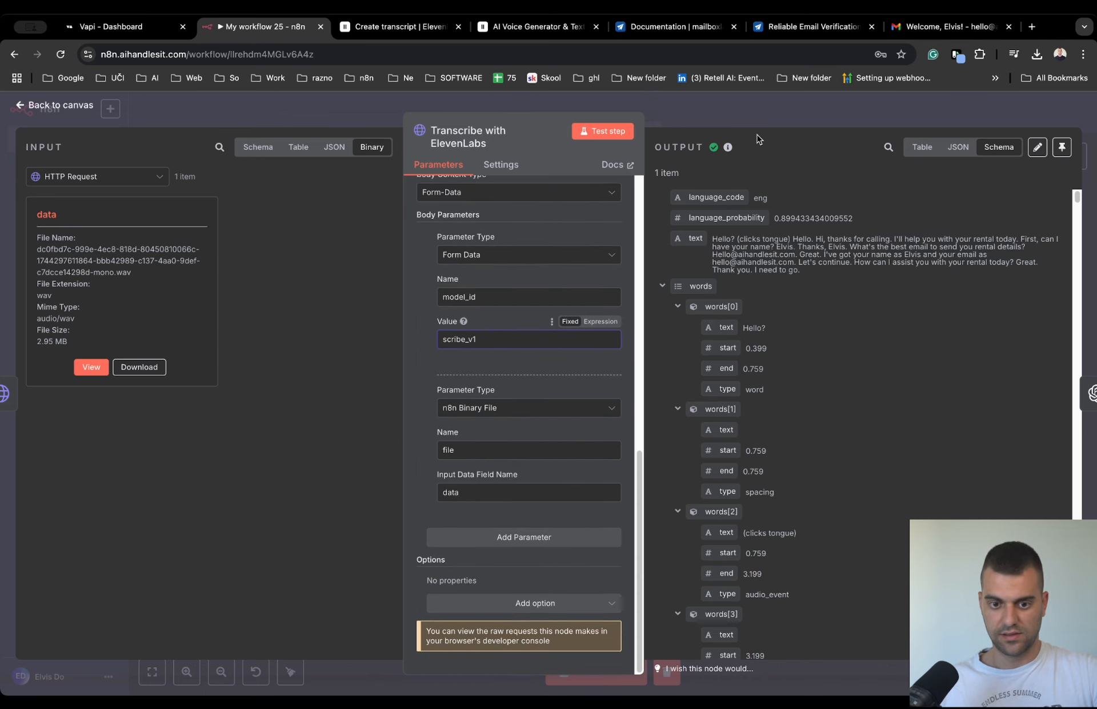
- Review the transcript text in the transcription node's output and return to the workflow canvas
left_click_drag(713, 239, 808, 278)
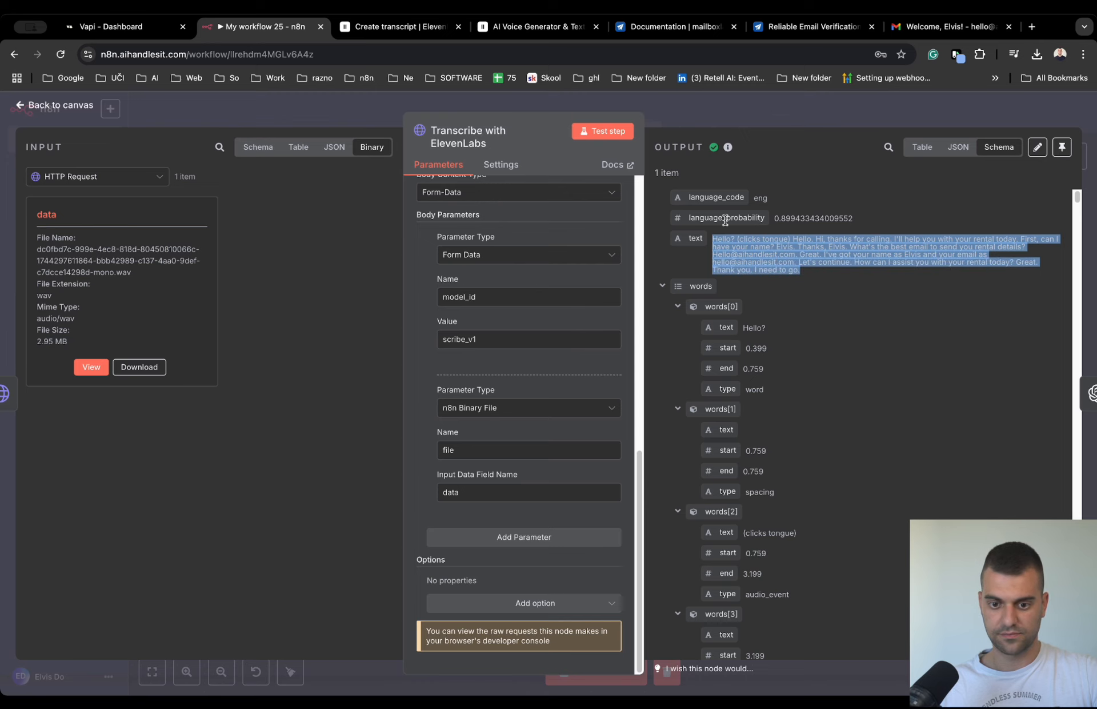
scroll(784, 383, "down", 10)
scroll(784, 383, "up", 10)
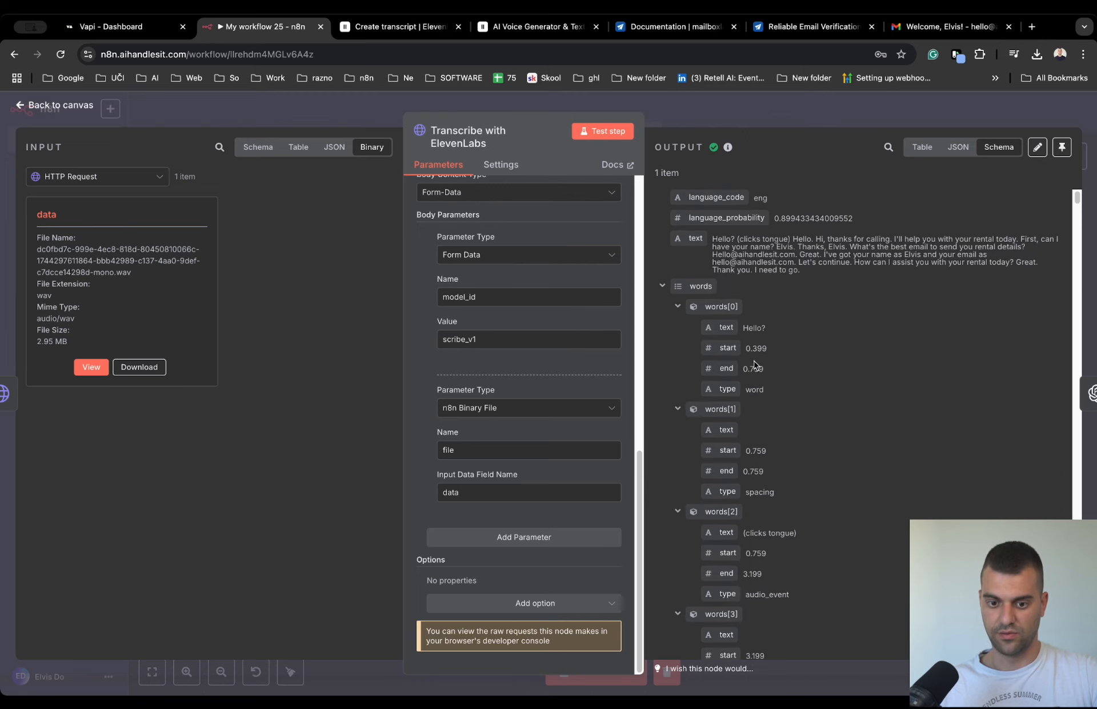
left_click(670, 114)
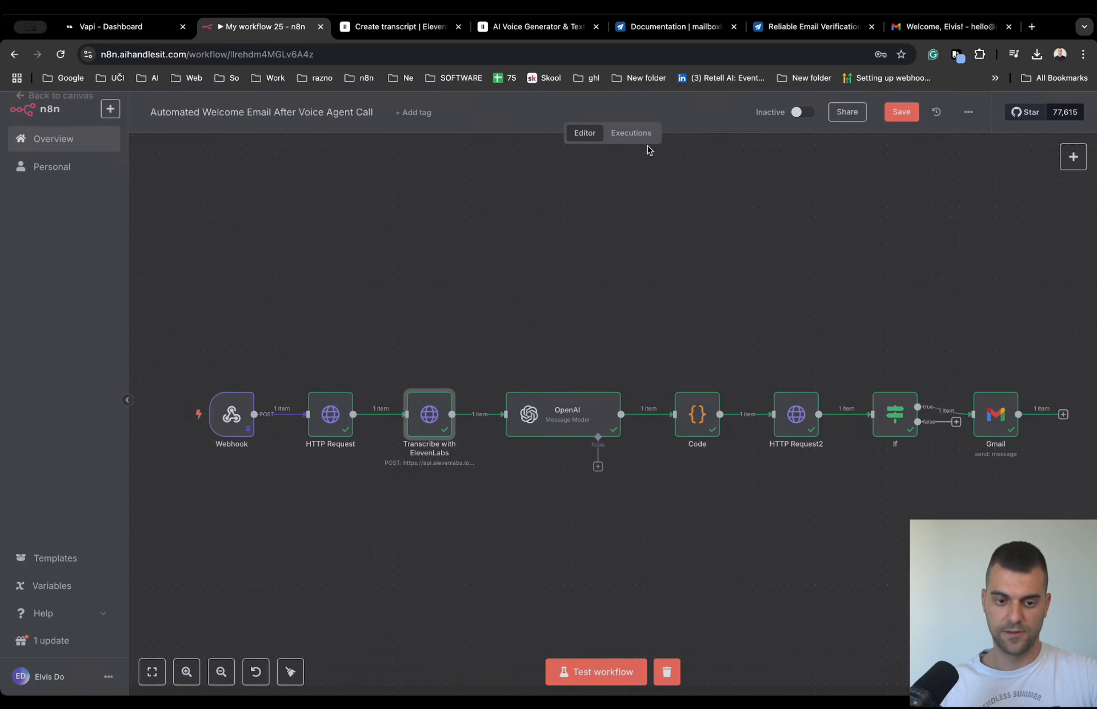
- Review the OpenAI node's full extraction prompt, its {{ $json.text }} transcript expression and the message content in its output
double_click(558, 428)
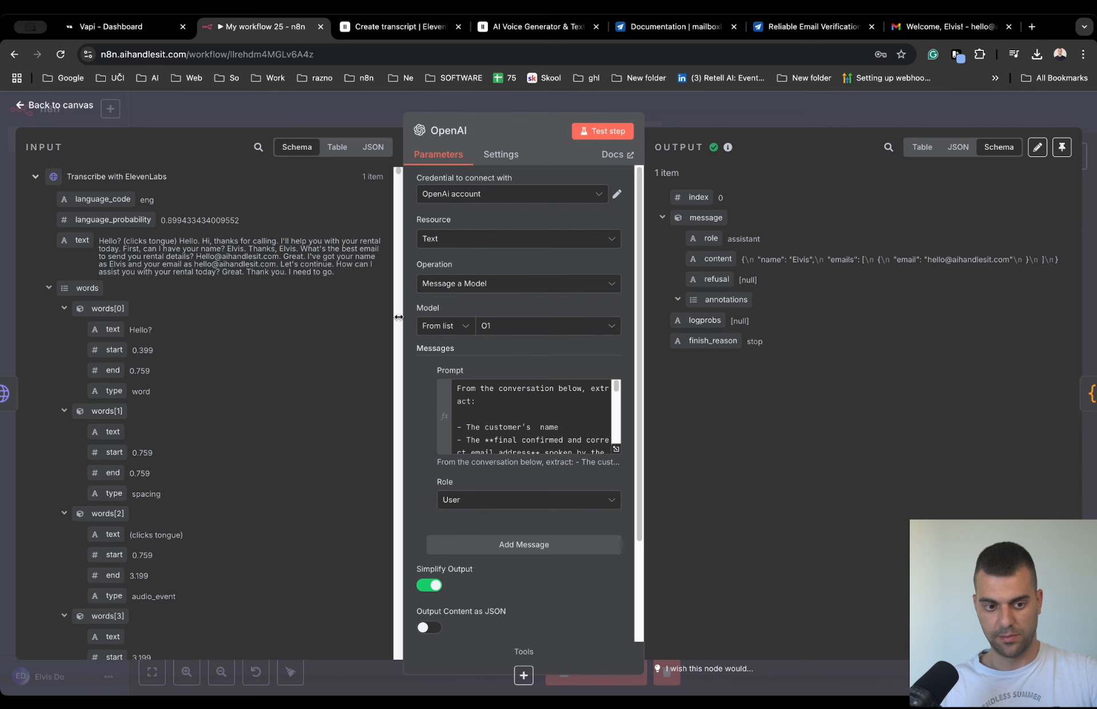
left_click(617, 450)
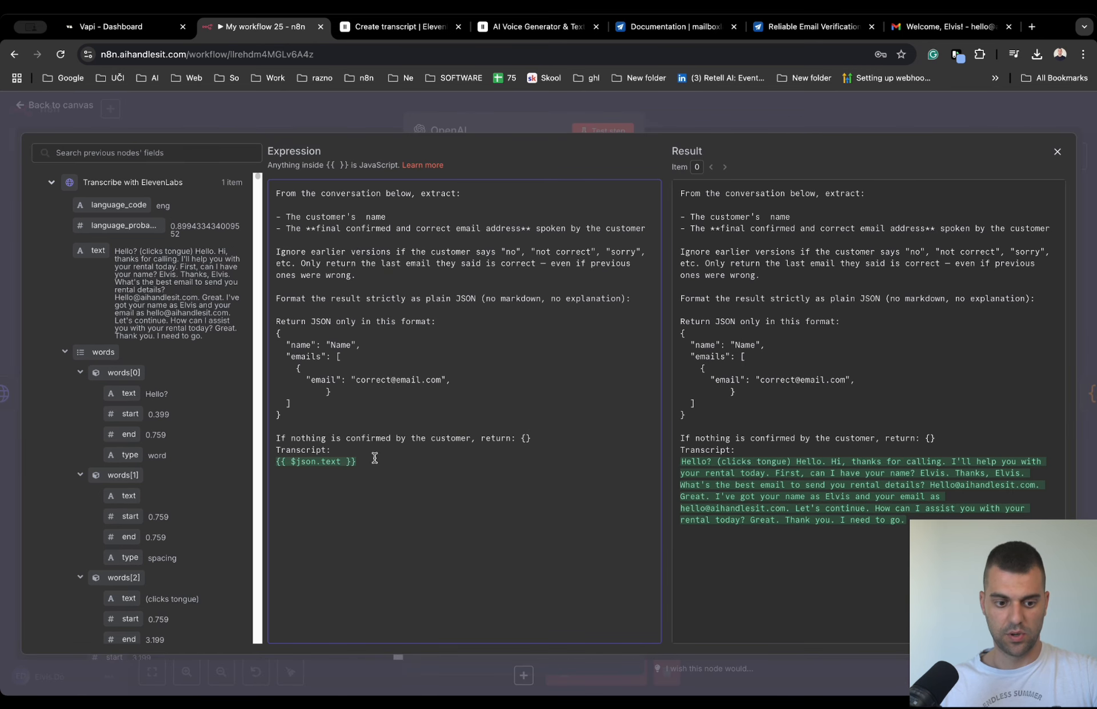
left_click_drag(378, 463, 274, 195)
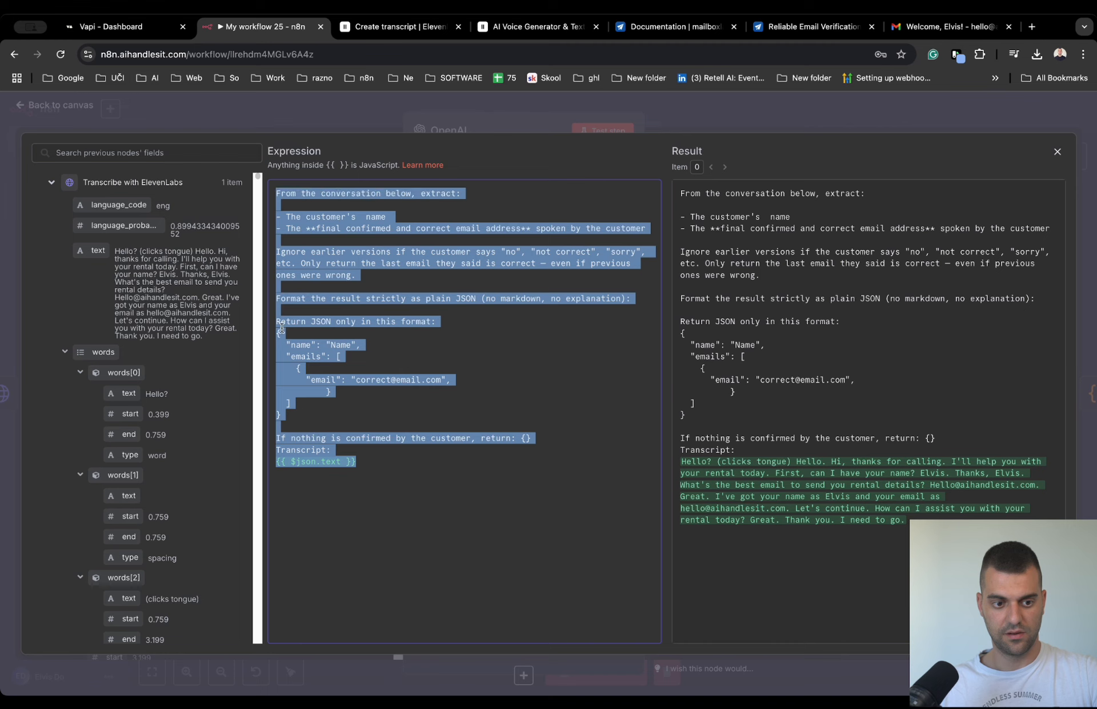
left_click(369, 345)
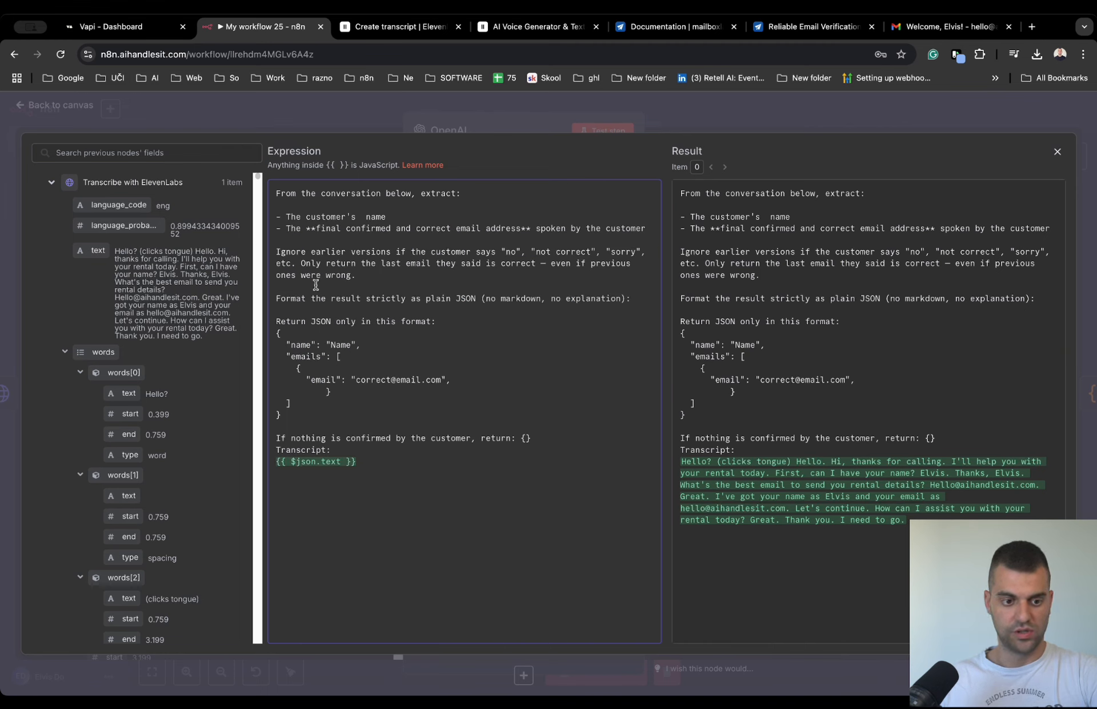
left_click_drag(572, 437, 303, 179)
left_click(379, 495)
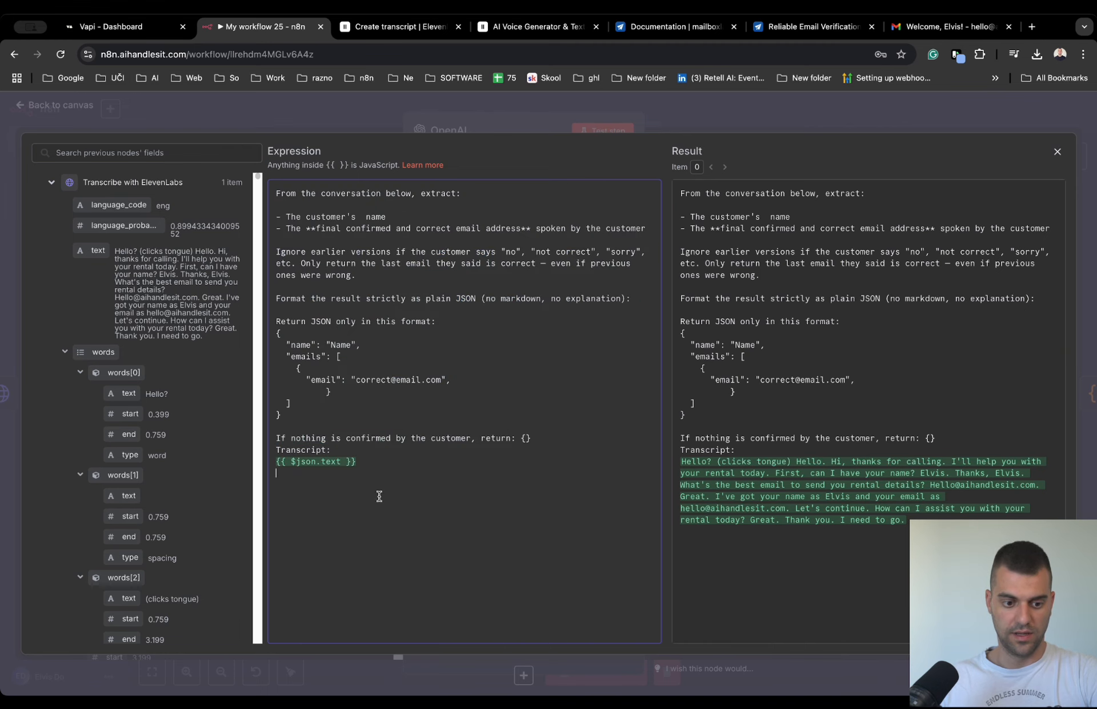
left_click_drag(361, 462, 276, 461)
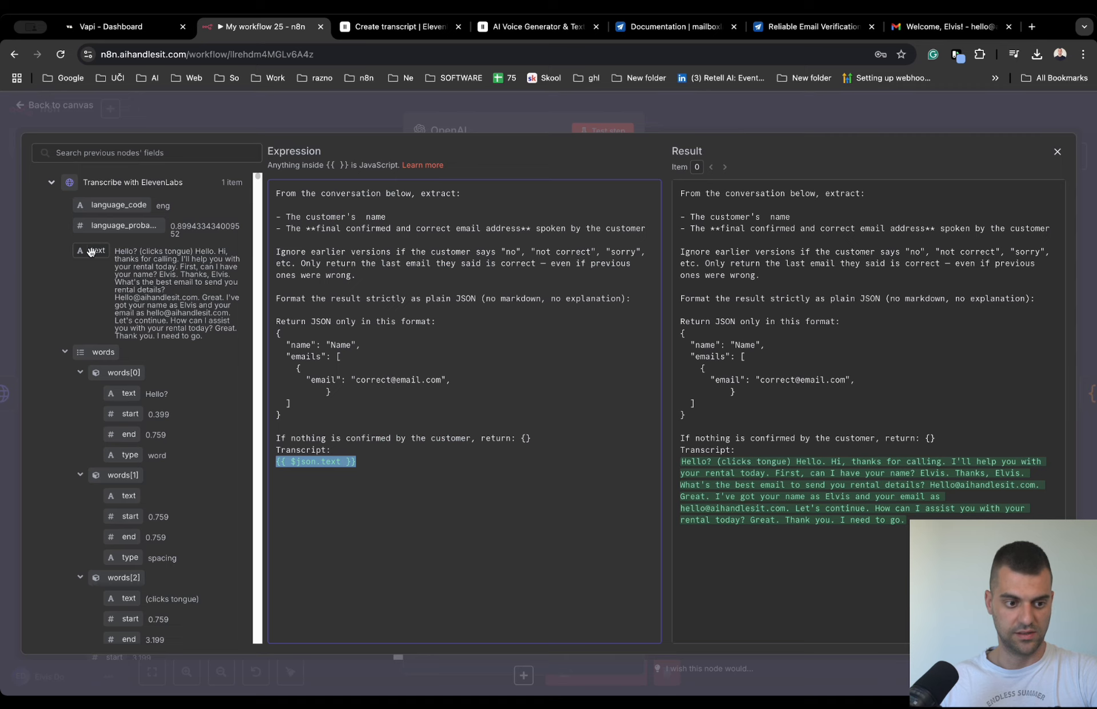
mouse_move(94, 250)
left_mouse_down()
mouse_move(151, 317)
mouse_move(102, 280)
mouse_move(95, 268)
mouse_move(318, 473)
mouse_move(162, 351)
mouse_move(95, 273)
left_mouse_up()
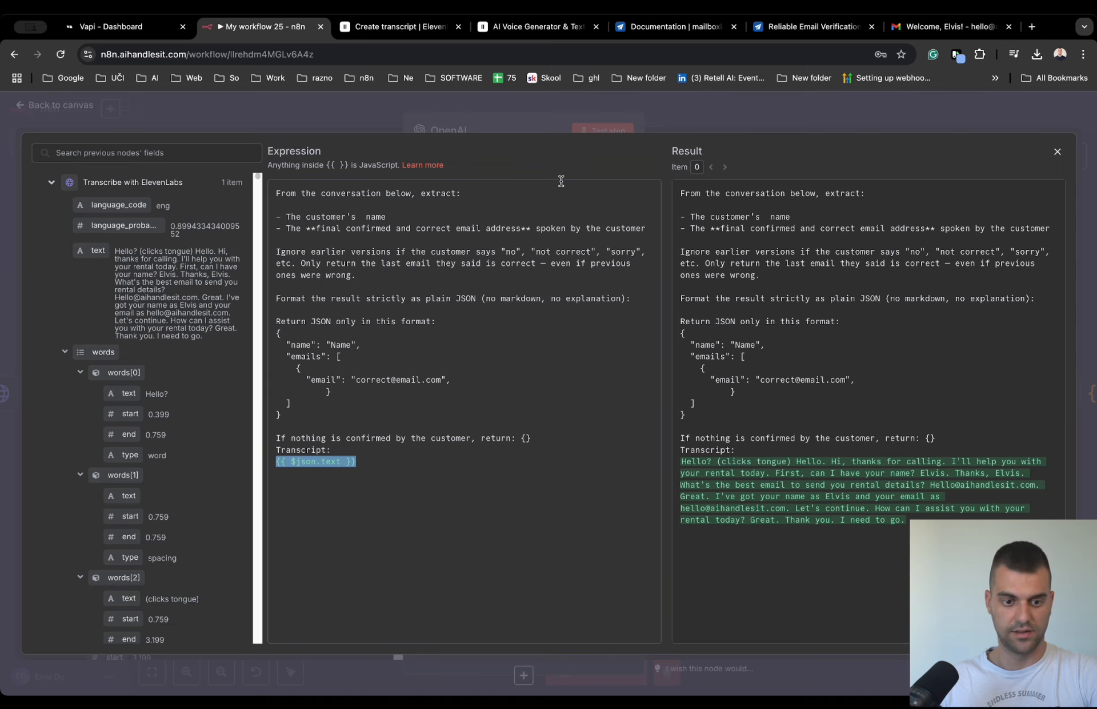
left_click(660, 120)
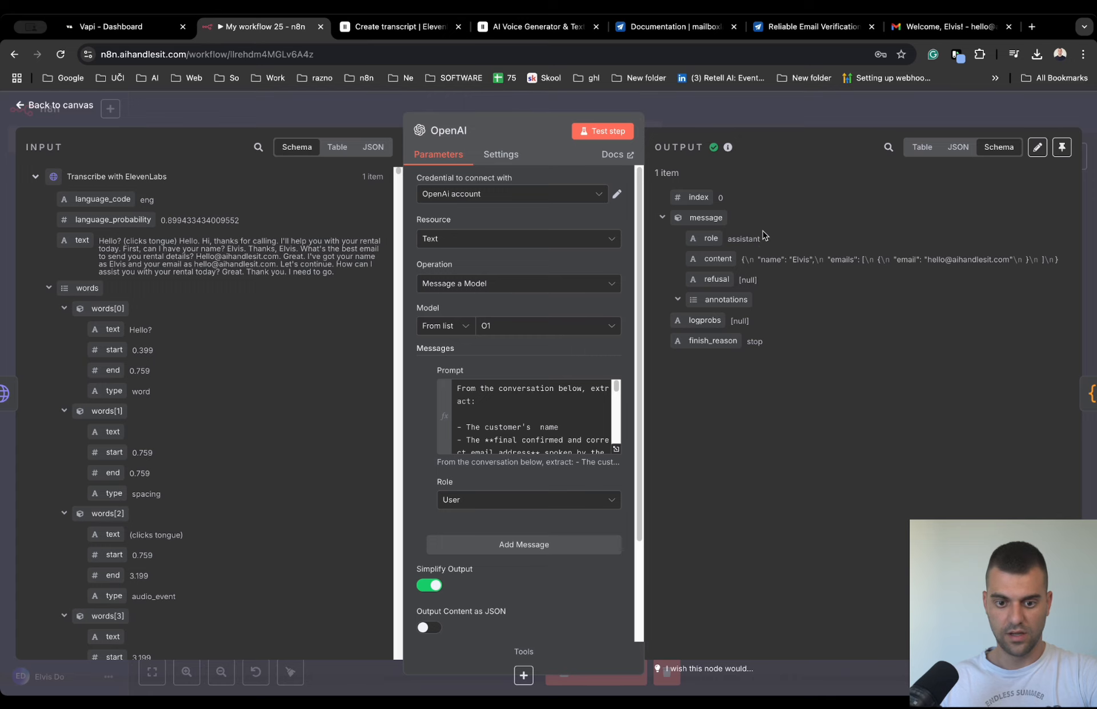
left_click_drag(755, 260, 990, 266)
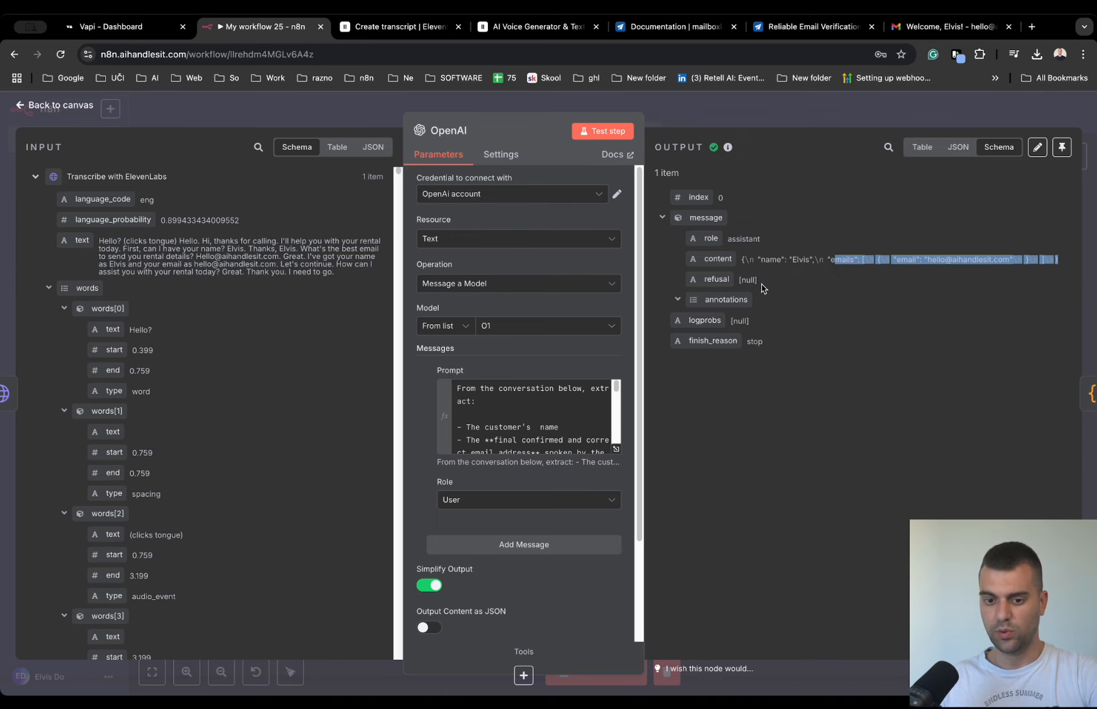
left_click(703, 117)
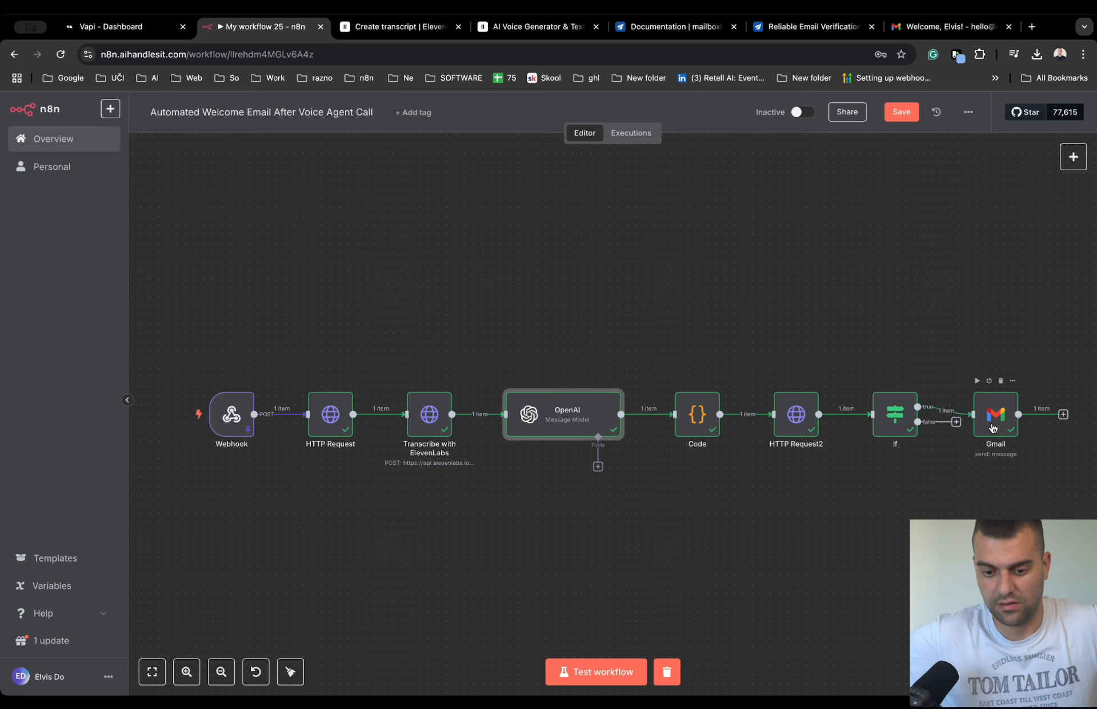
- Review the Code node's JavaScript and its name and email outputs, and move the node slightly closer to the OpenAI node
double_click(702, 407)
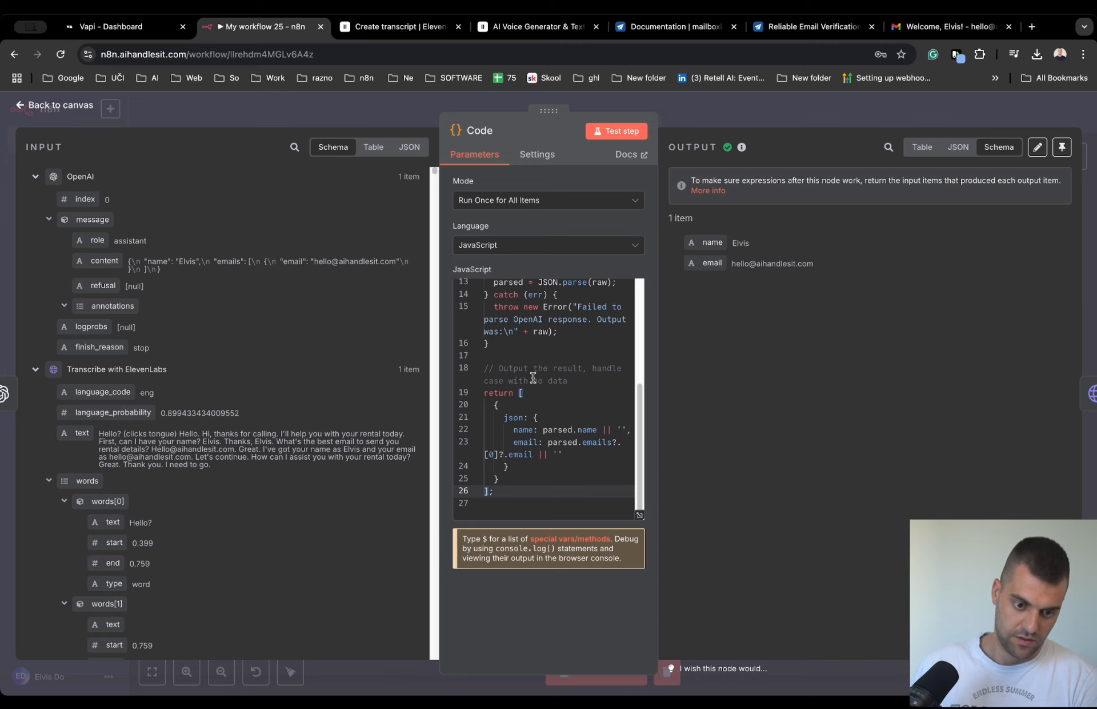
scroll(519, 409, "up", 5)
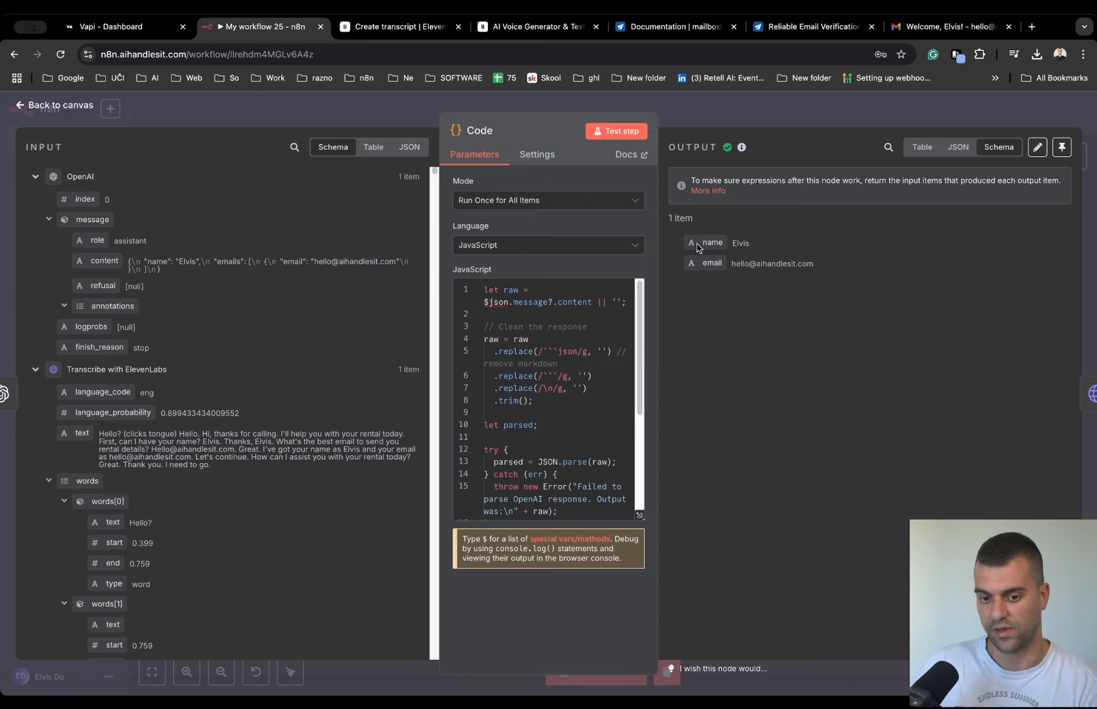
left_click_drag(698, 247, 791, 270)
left_click(849, 269)
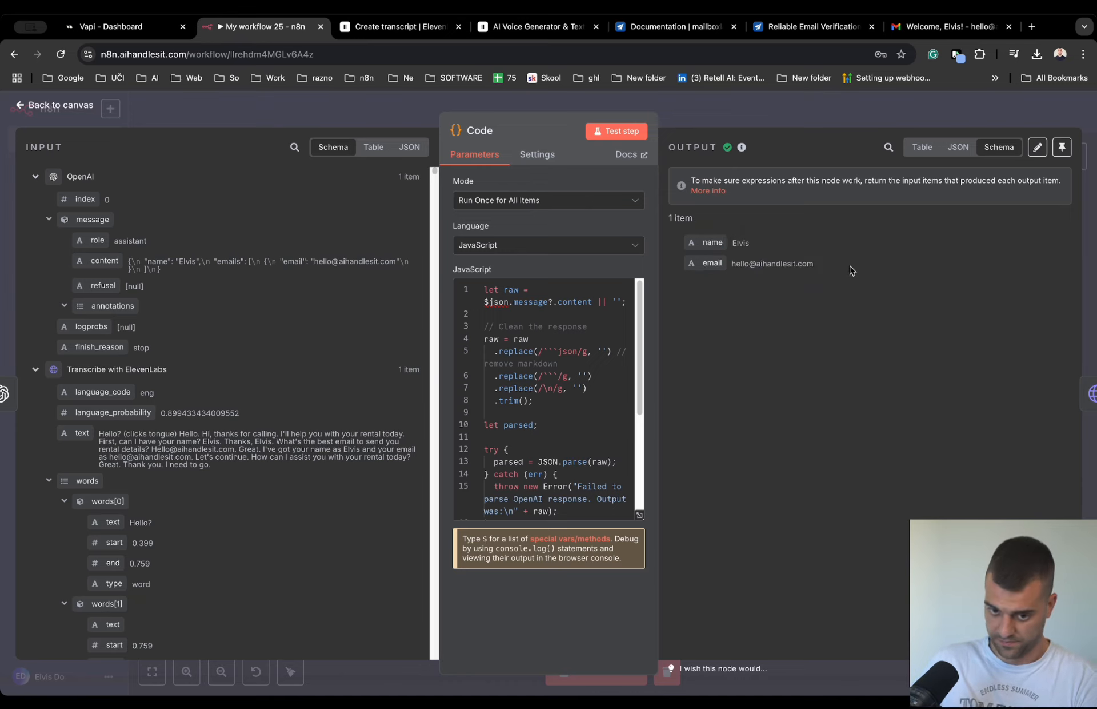
left_click(825, 109)
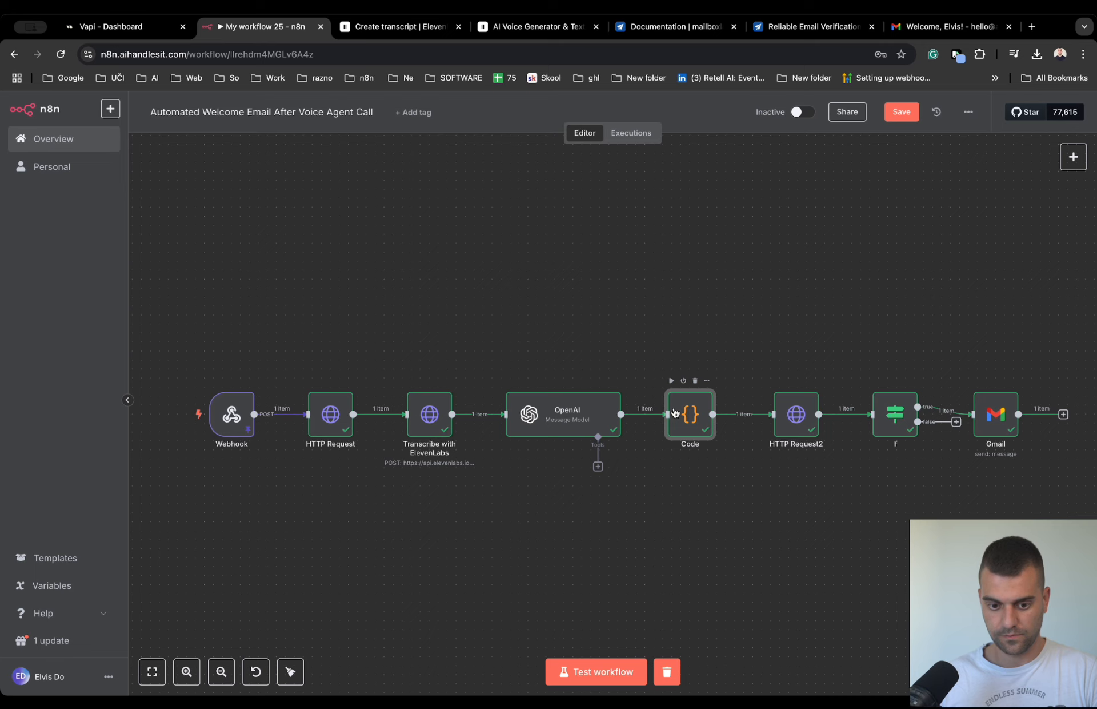
left_click_drag(684, 410, 666, 407)
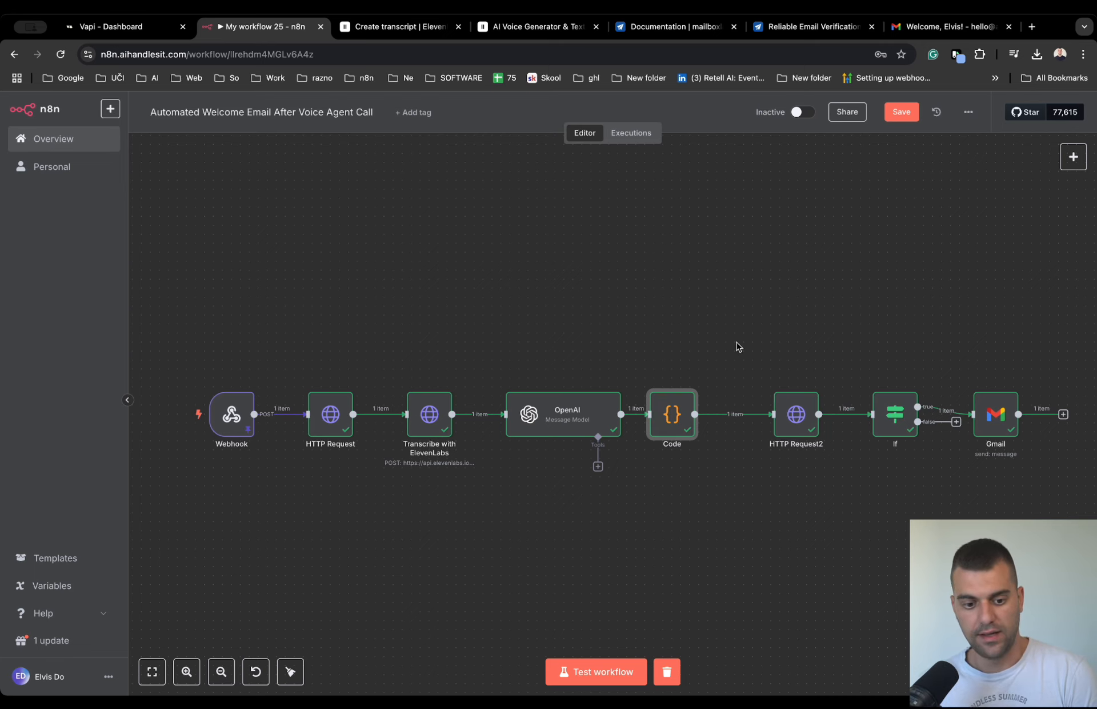
- Switch to the mailboxlayer API documentation to view its overview and access key section, and return to n8n
left_click(699, 32)
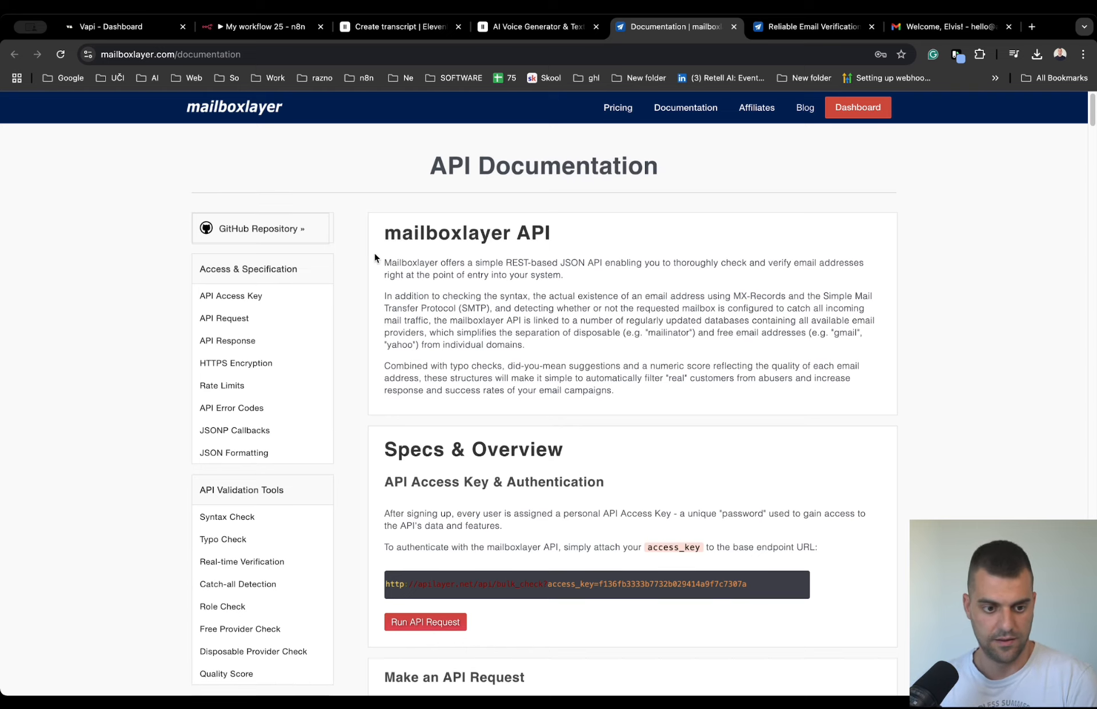
scroll(375, 255, "down", 1)
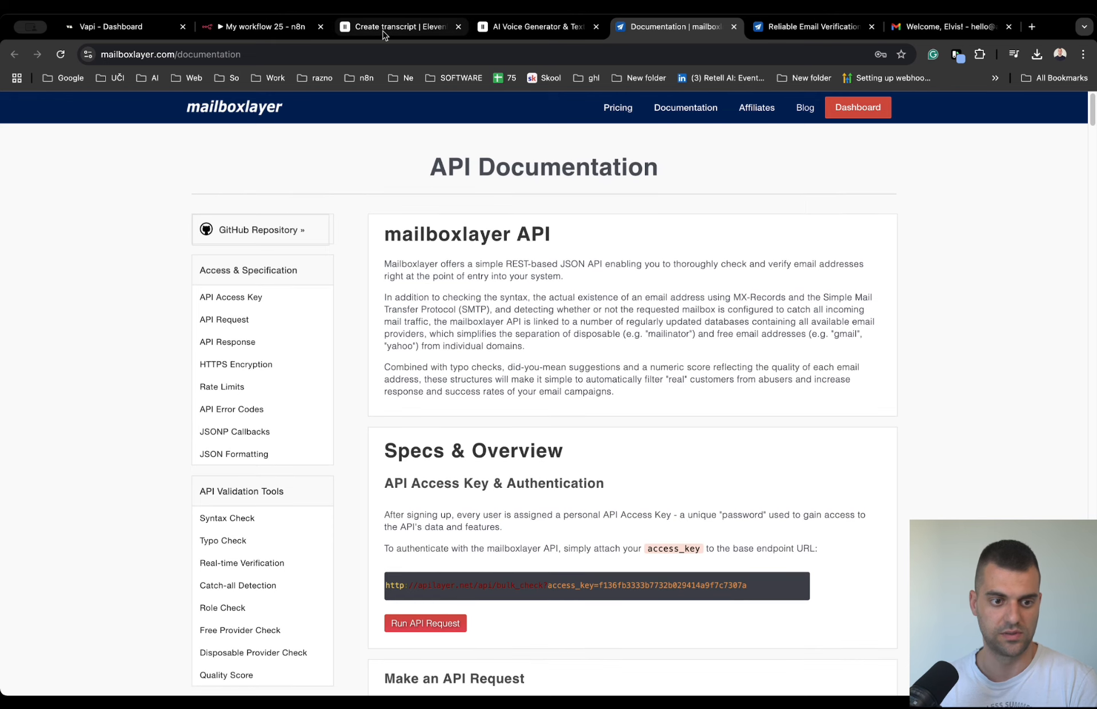
left_click(275, 33)
- Check the access key in the HTTP Request2 node's URL and view the API access key on the mailboxlayer account dashboard
double_click(796, 416)
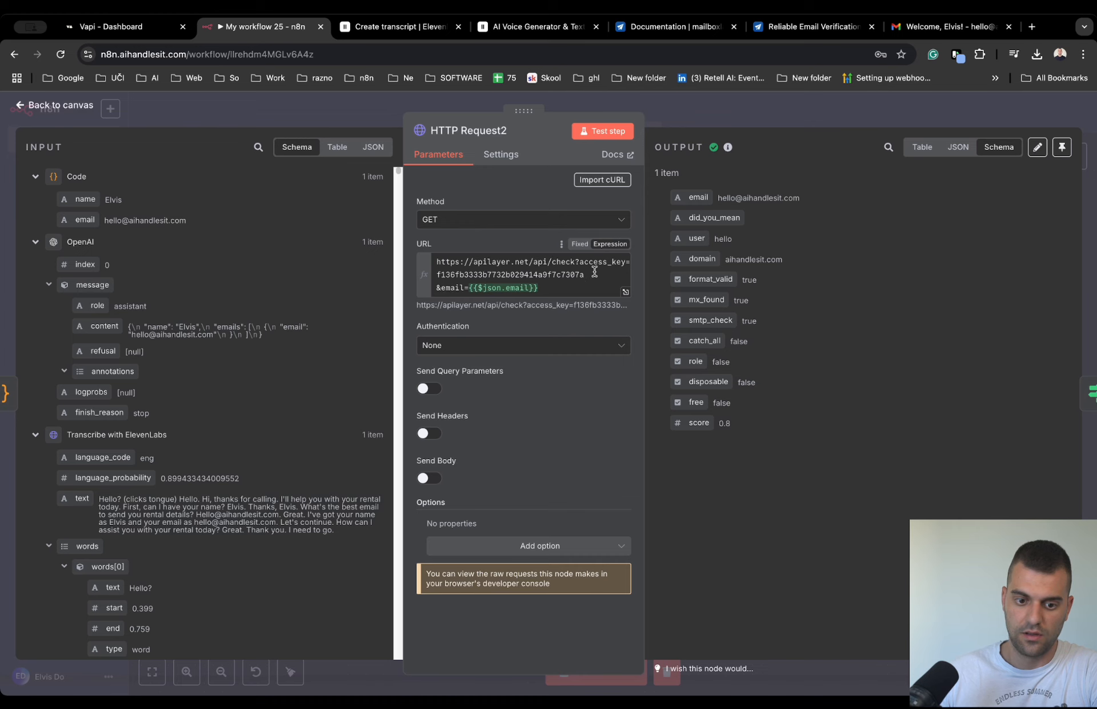
left_click_drag(572, 271, 449, 273)
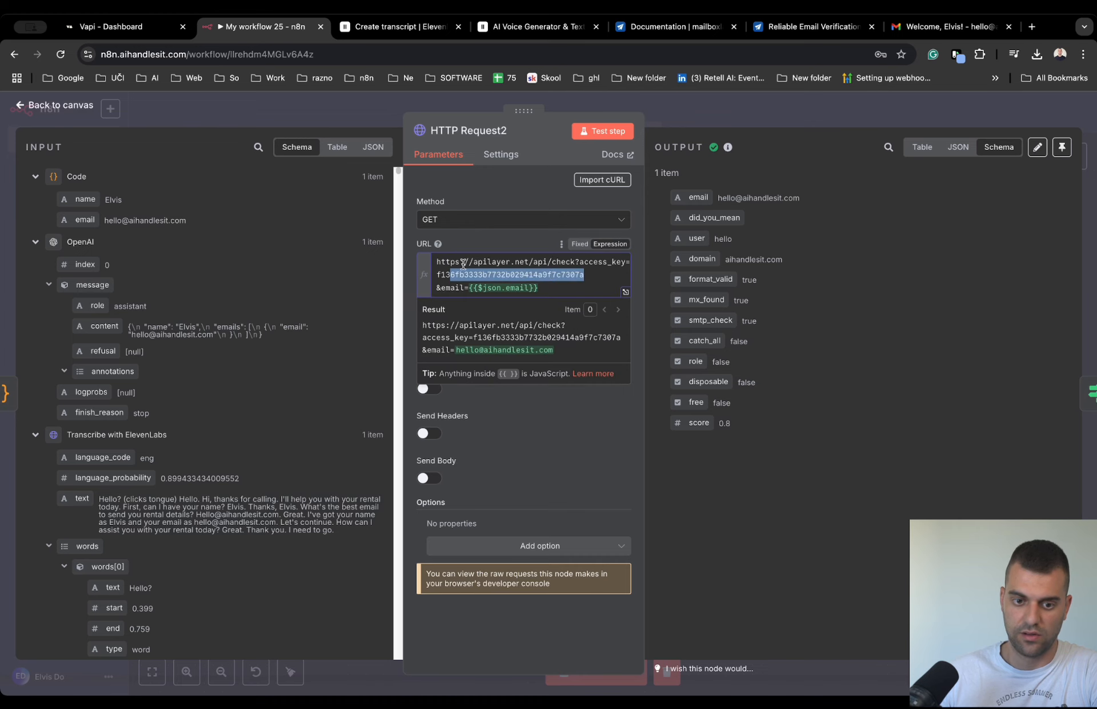
left_click(797, 28)
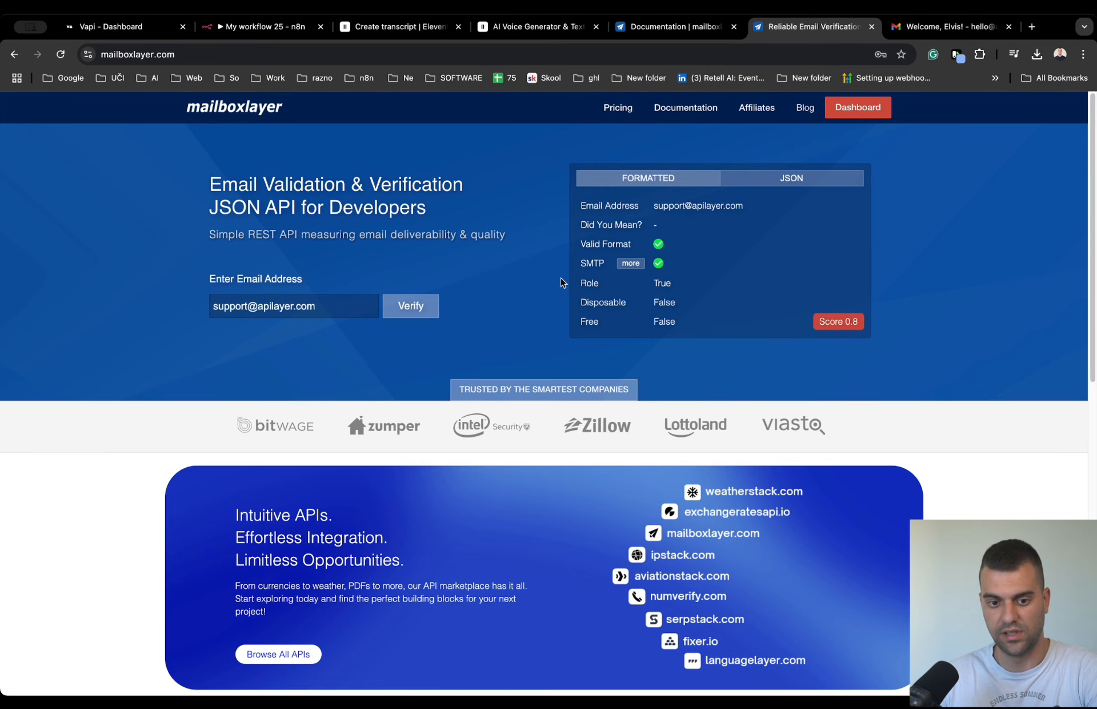
left_click(858, 107)
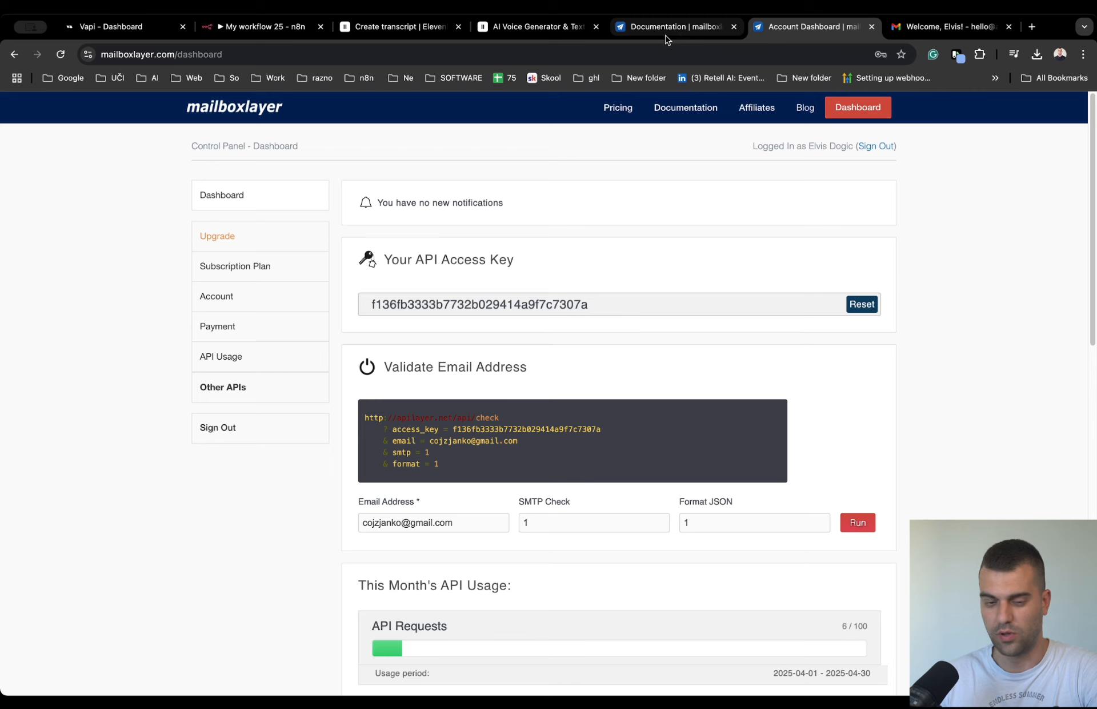
- Return to n8n and check the smtp_check field in the HTTP Request2 node's output
left_click(701, 30)
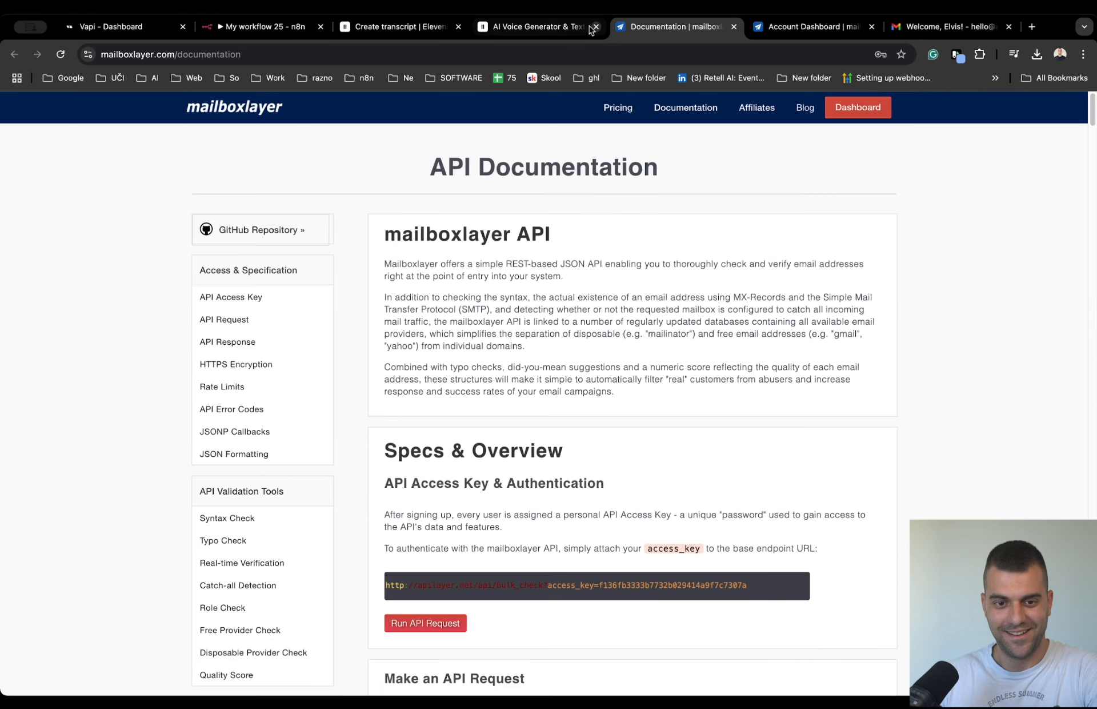
left_click(543, 27)
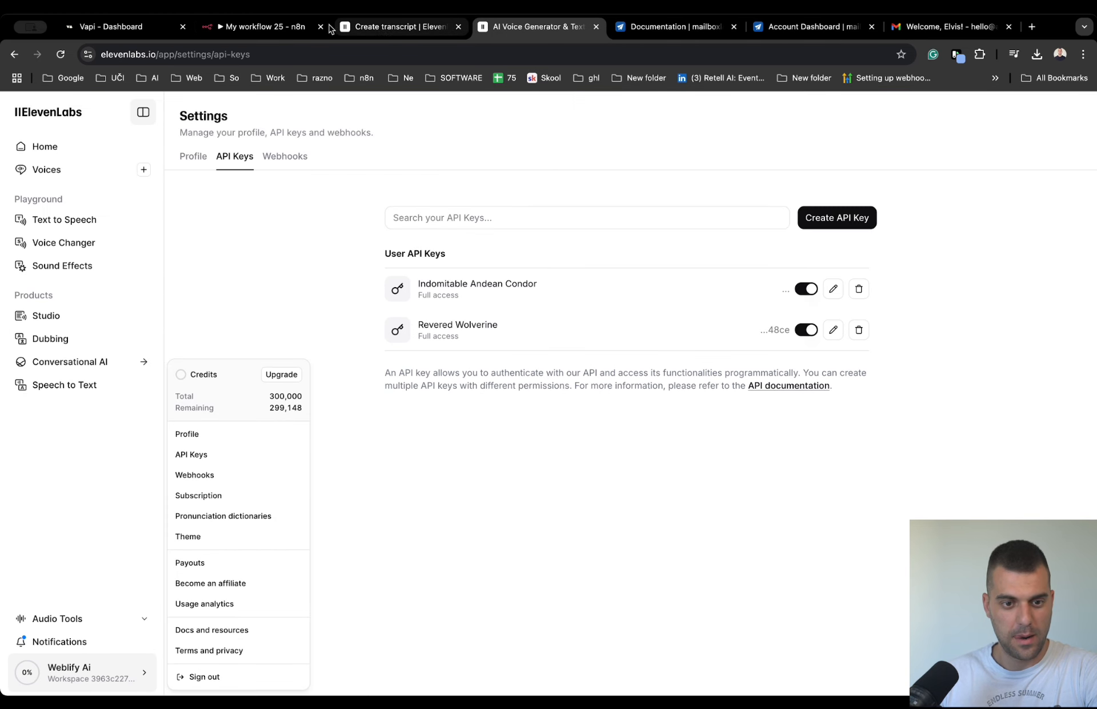
left_click(274, 29)
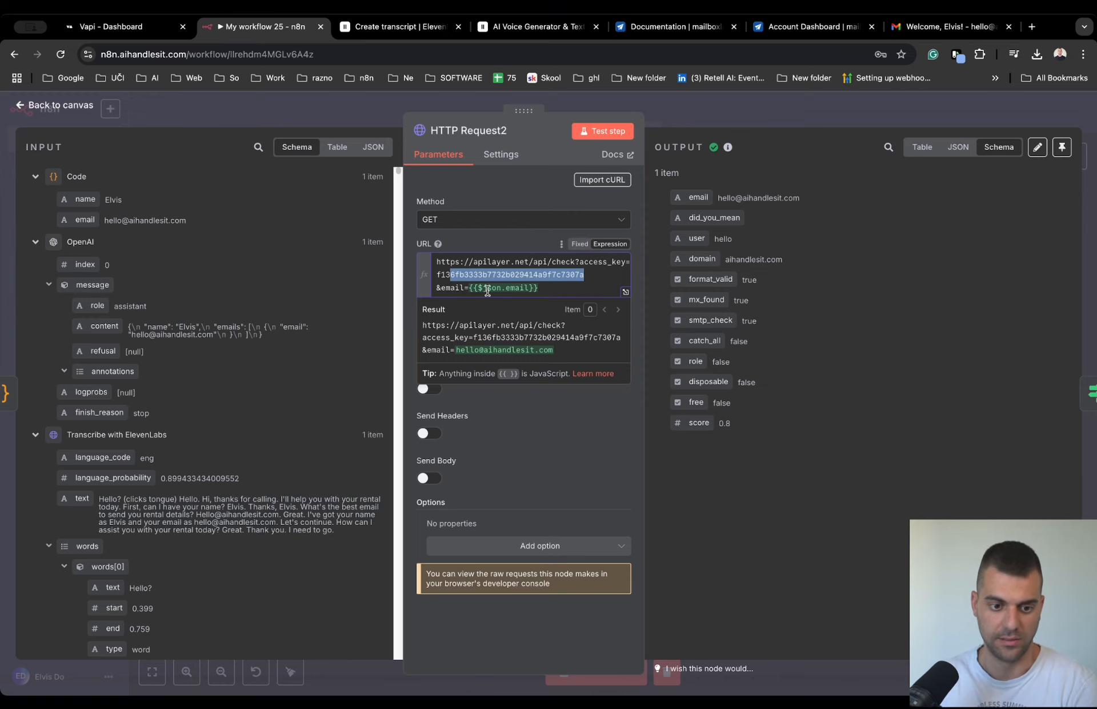
left_click(752, 333)
left_click_drag(687, 322, 736, 323)
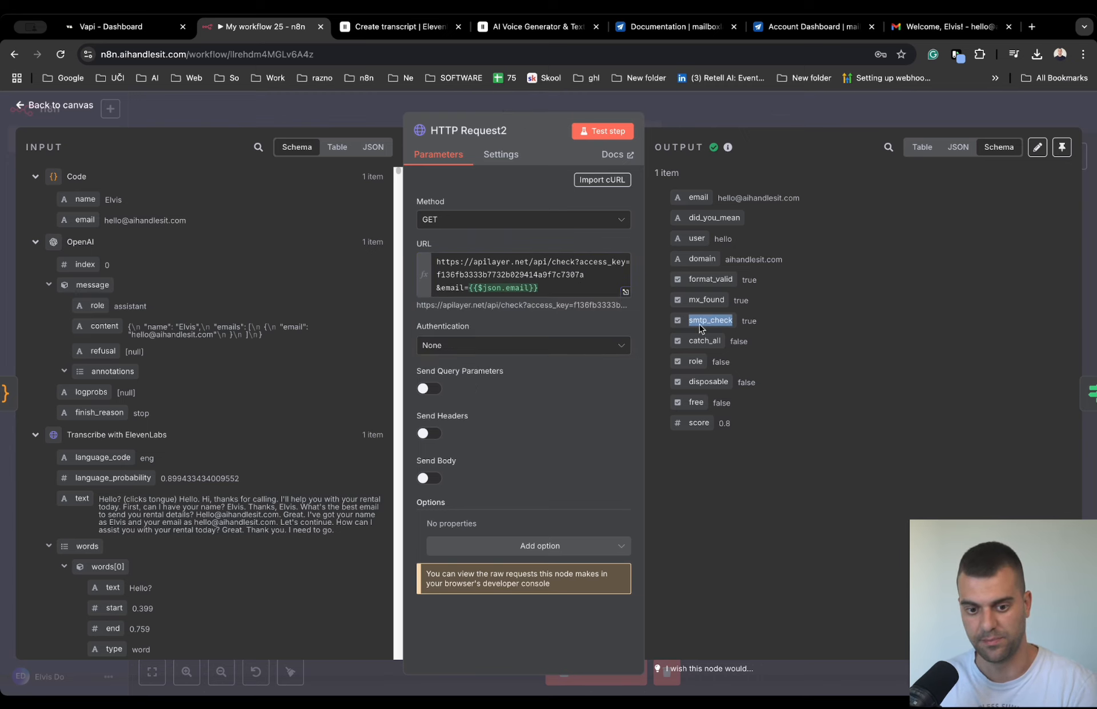
left_click_drag(786, 326, 740, 323)
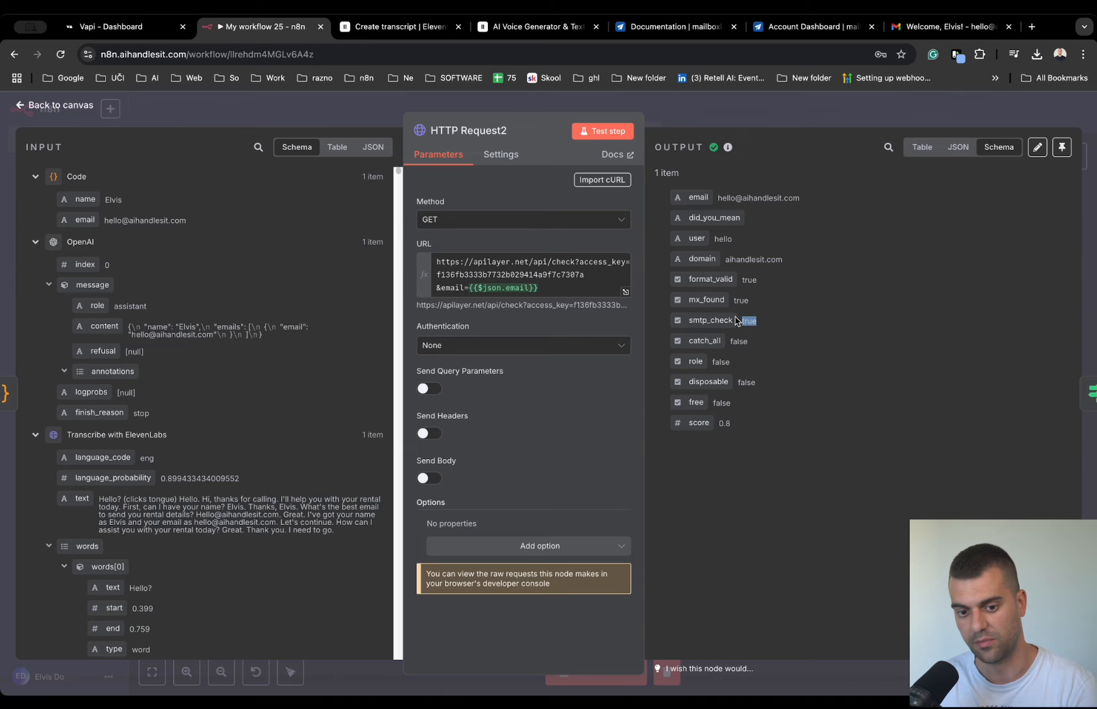
- Close the HTTP Request2 node and check the If node's condition that smtp_check is true
left_click(693, 111)
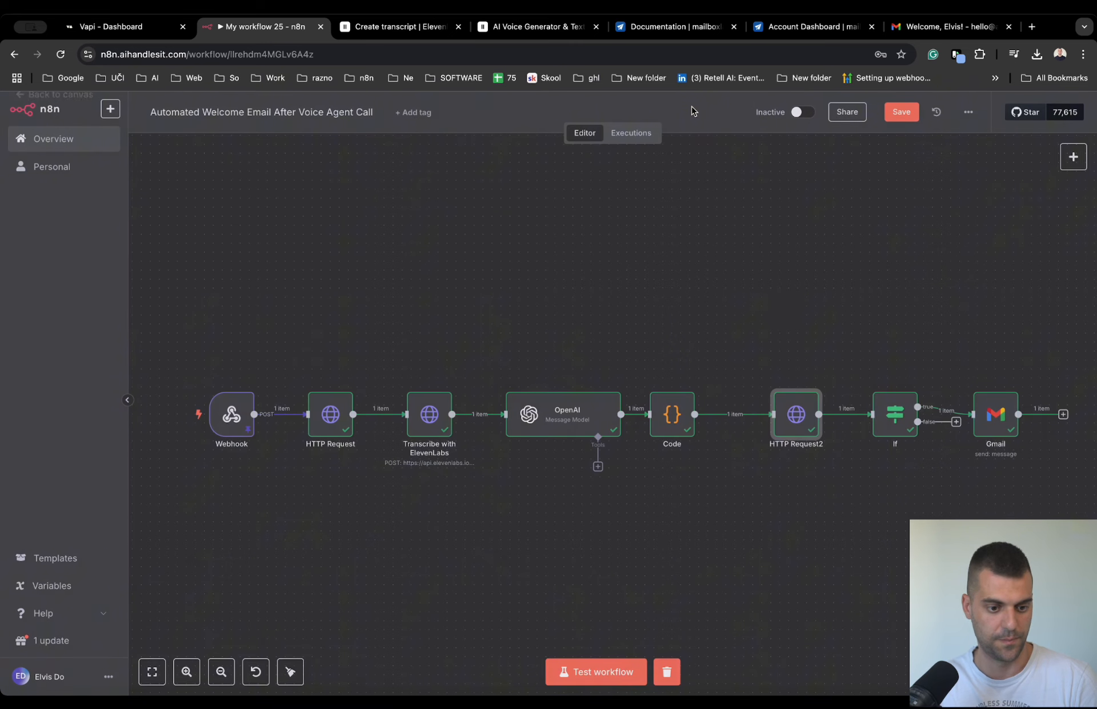
double_click(896, 413)
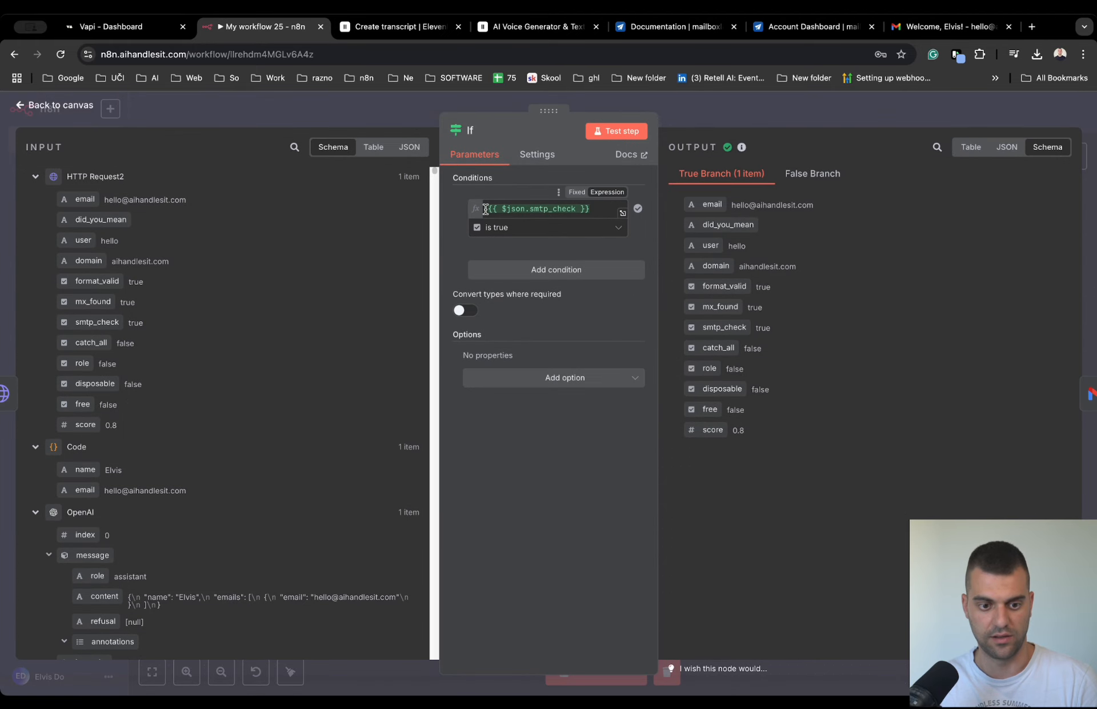
left_click_drag(497, 208, 595, 210)
left_click(539, 222)
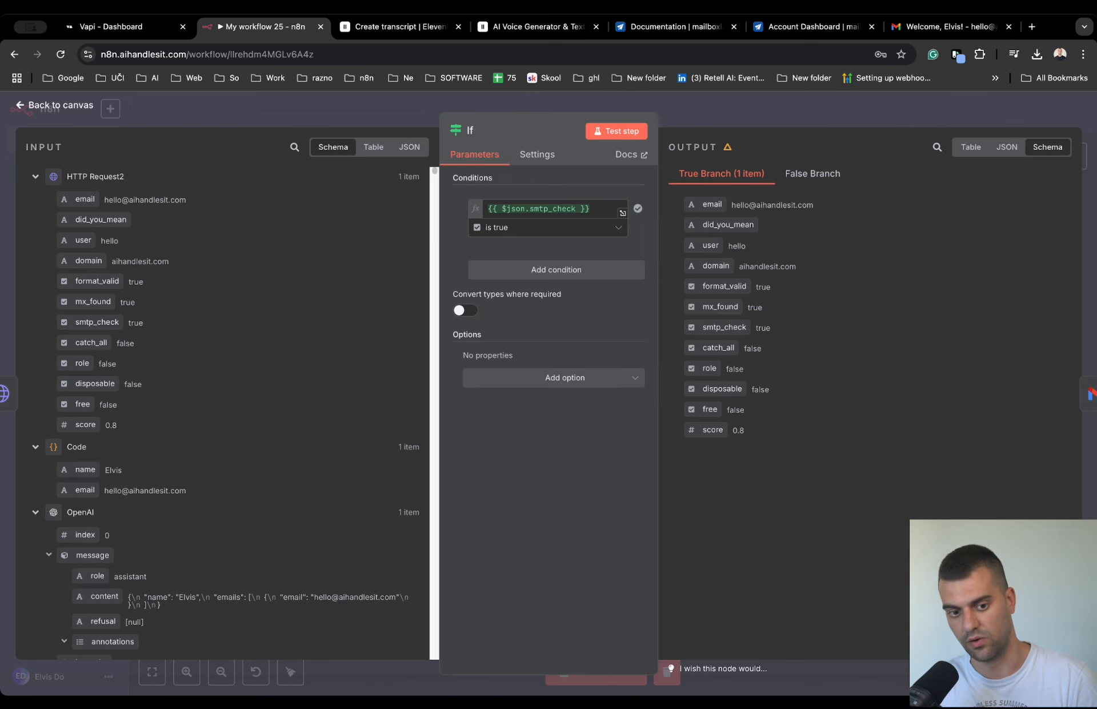
key("Escape")
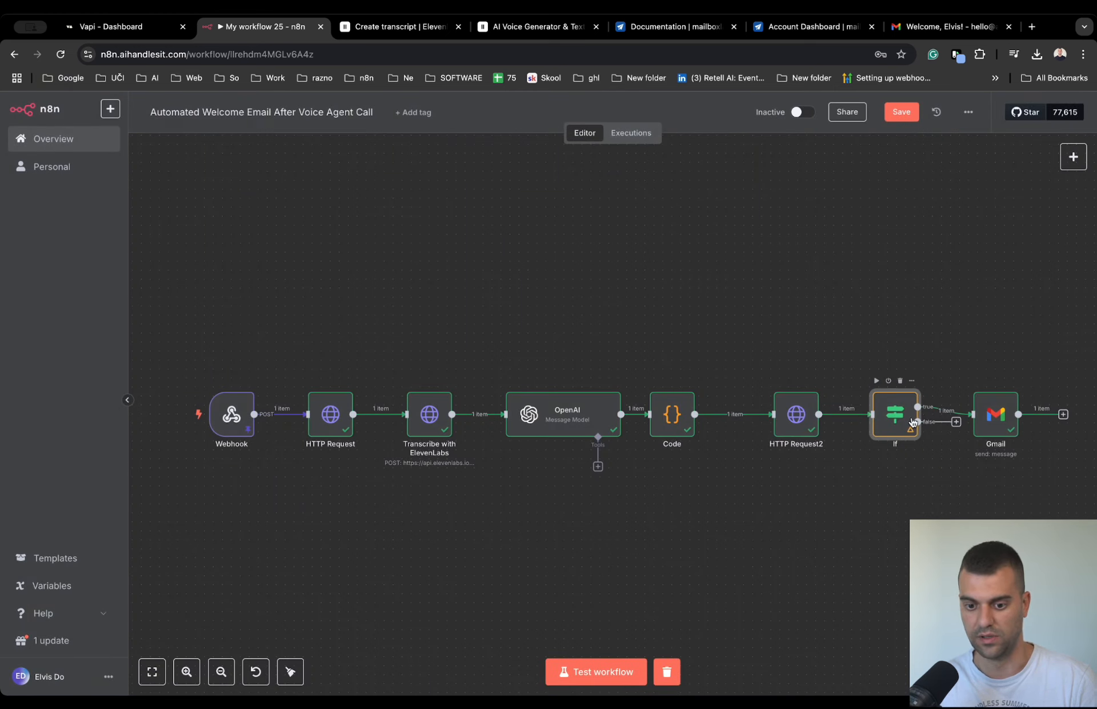
- Open the Gmail node to view its message settings, and switch to the Gmail inbox to read the received welcome email
mouse_move(1007, 421)
left_mouse_down()
mouse_move(1015, 349)
mouse_move(1000, 415)
left_mouse_up()
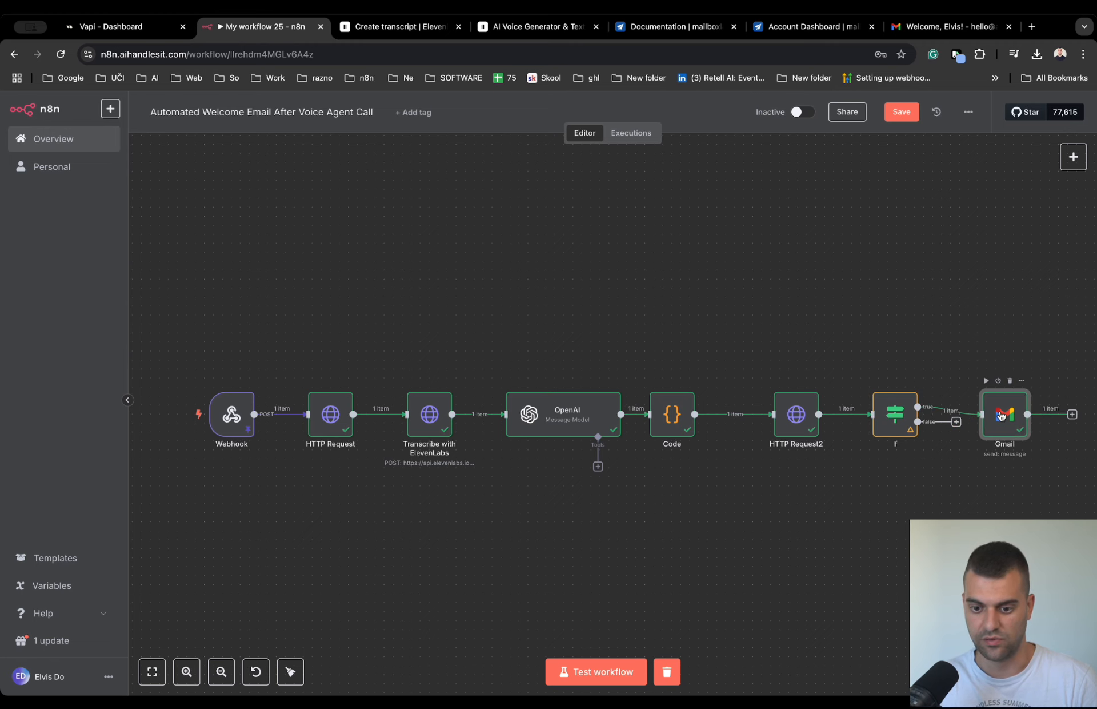
double_click(1001, 415)
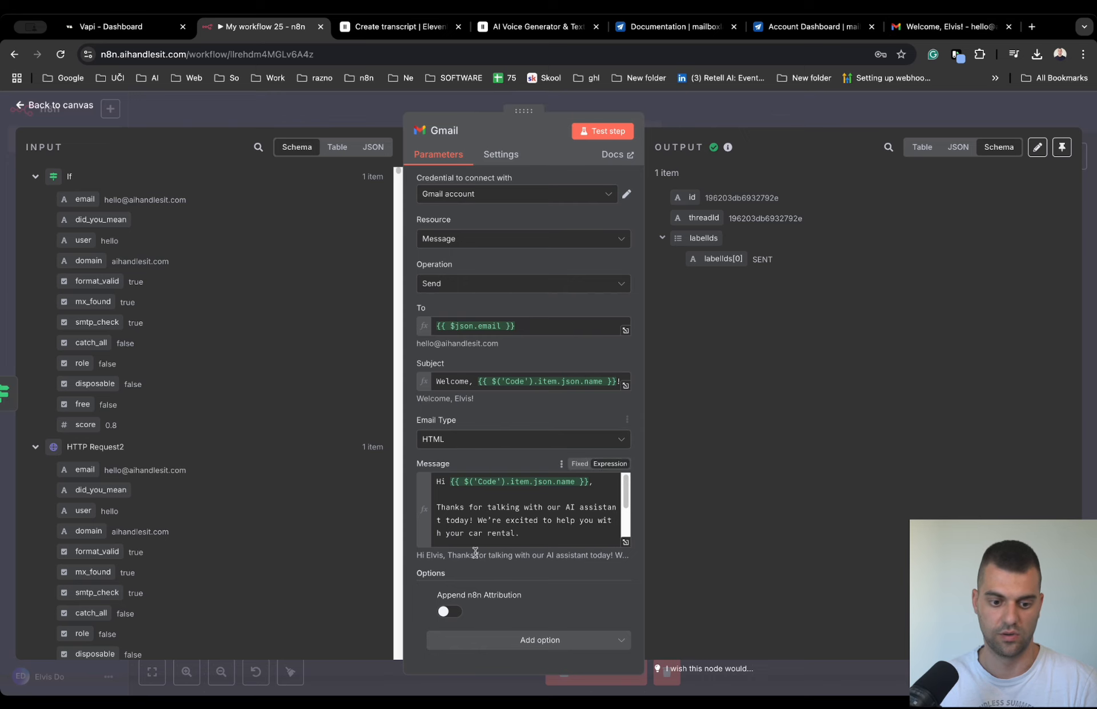
left_click(948, 26)
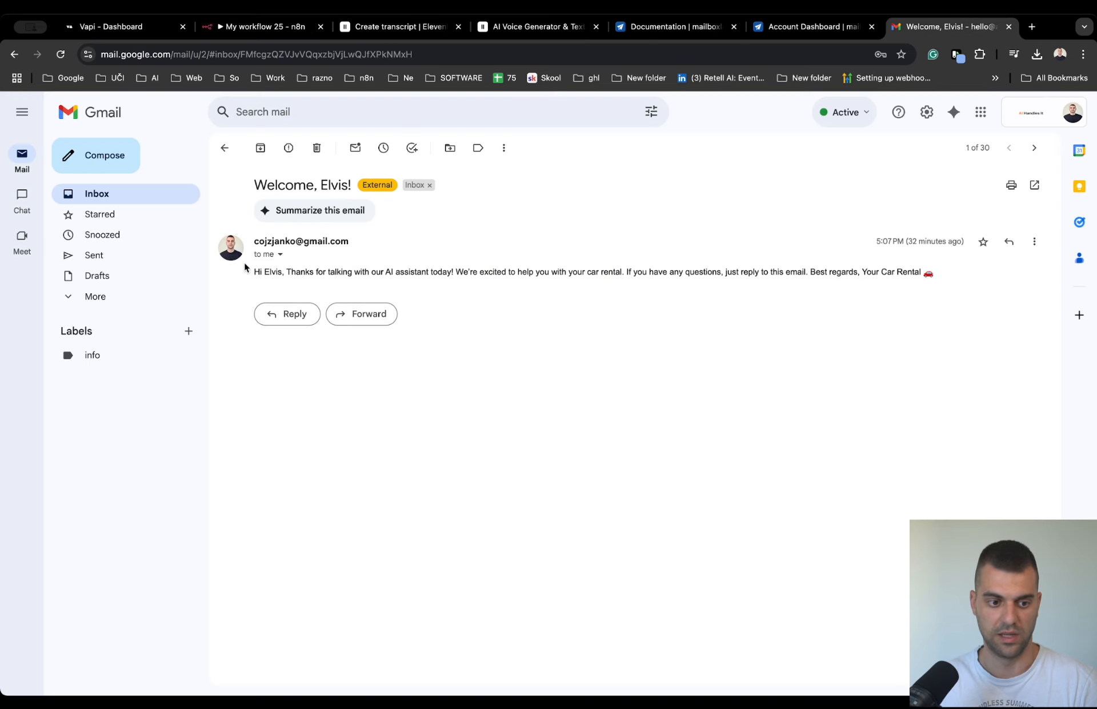
left_click_drag(245, 272, 928, 253)
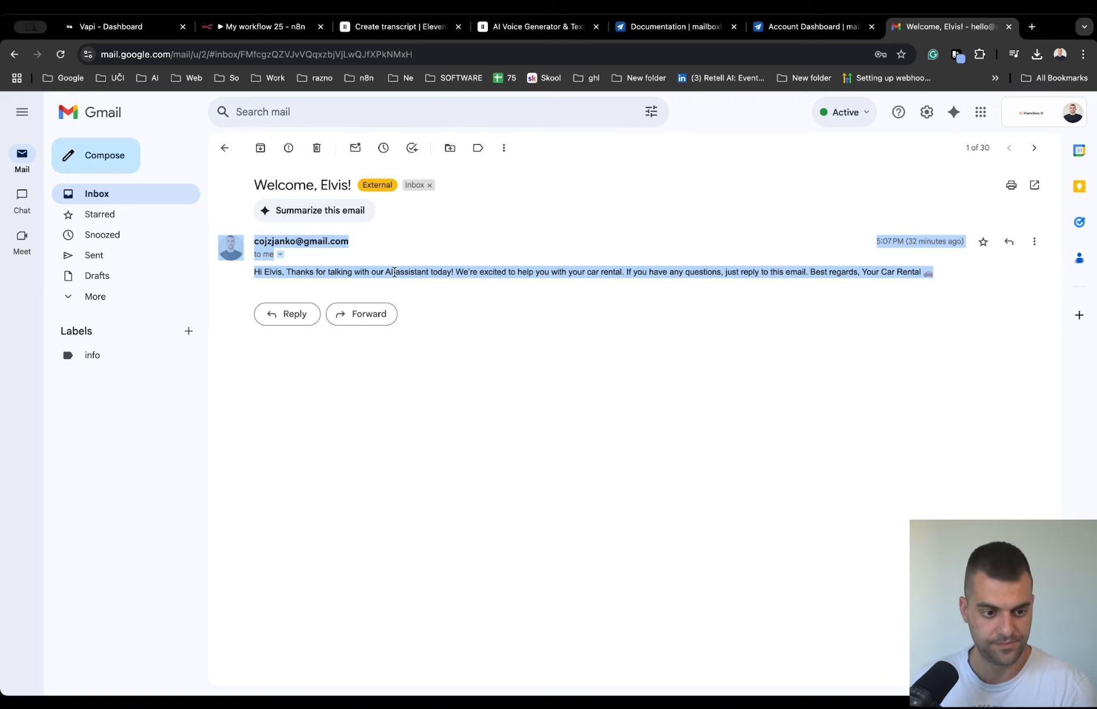
left_click(387, 289)
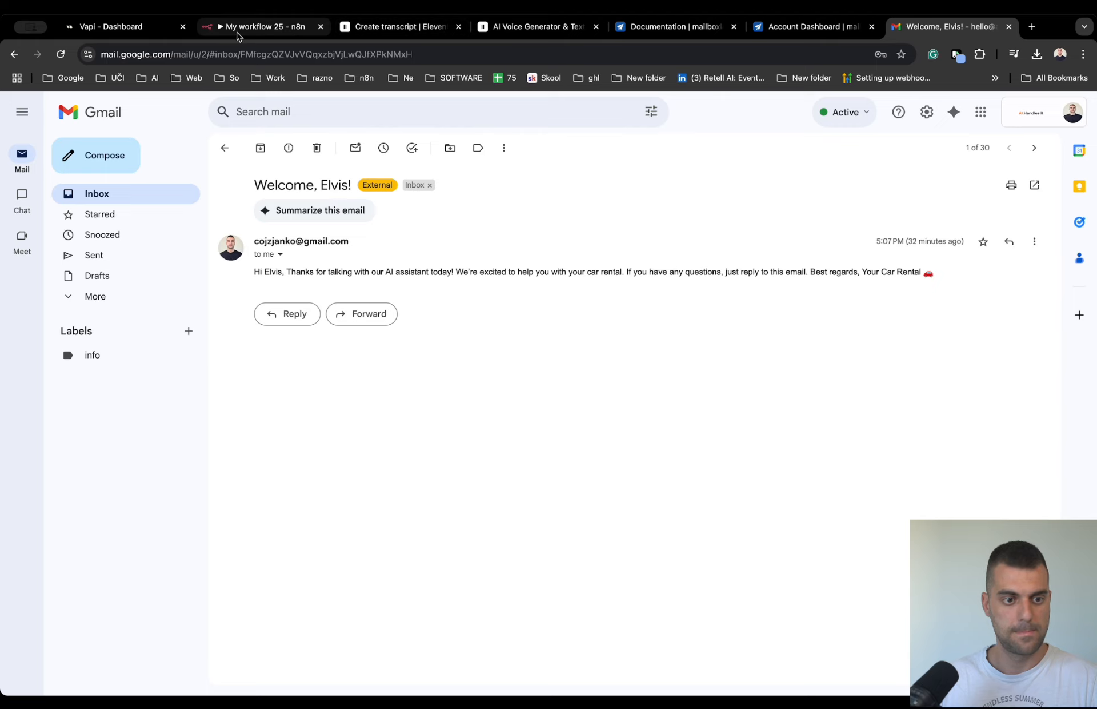
- Return to n8n and review the Gmail node's subject, the Code node's name and email fields, and the full message expression
left_click(246, 29)
scroll(514, 503, "down", 3)
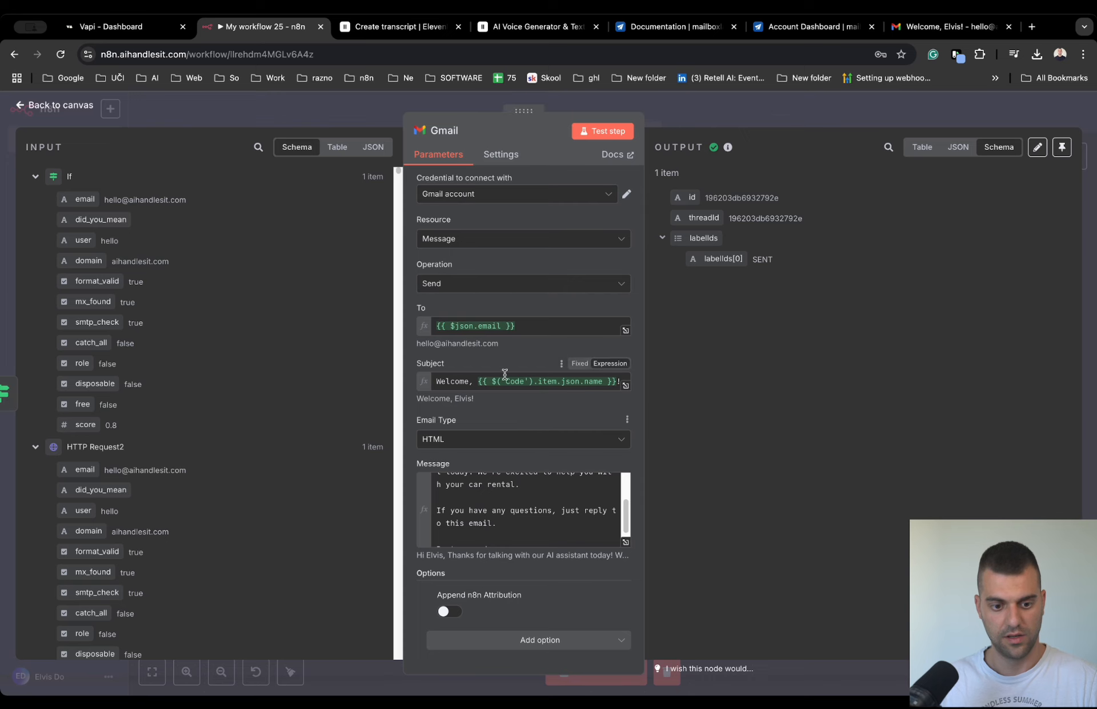
scroll(85, 376, "down", 6)
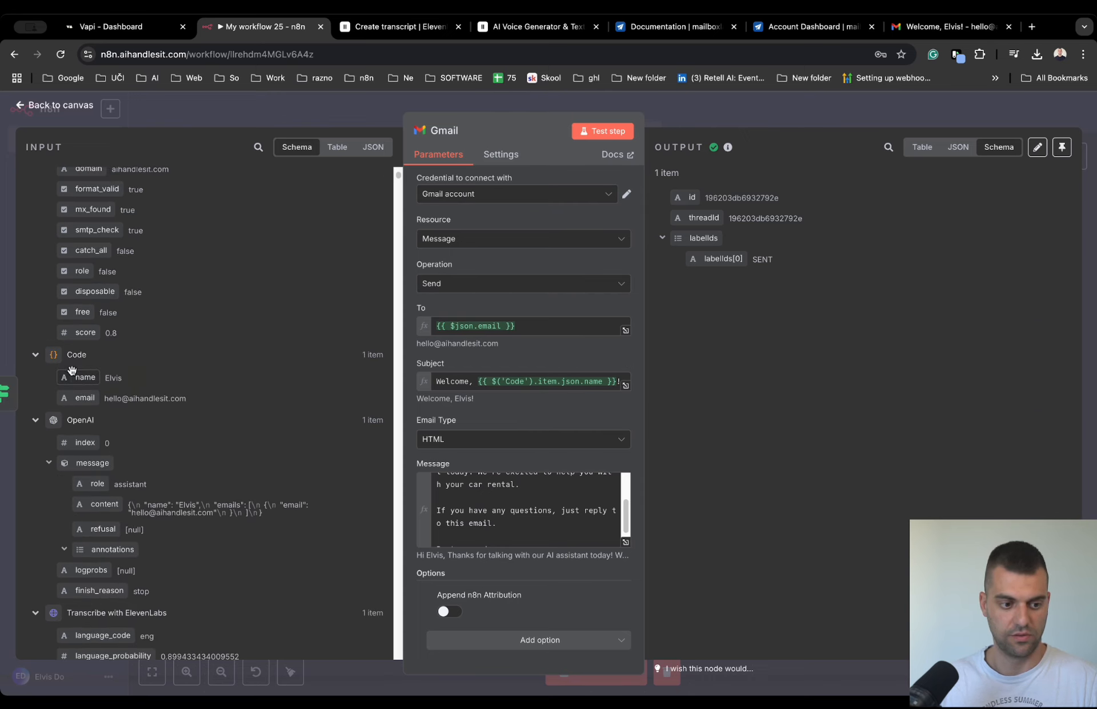
mouse_move(83, 377)
left_mouse_down()
mouse_move(304, 406)
mouse_move(91, 398)
left_mouse_up()
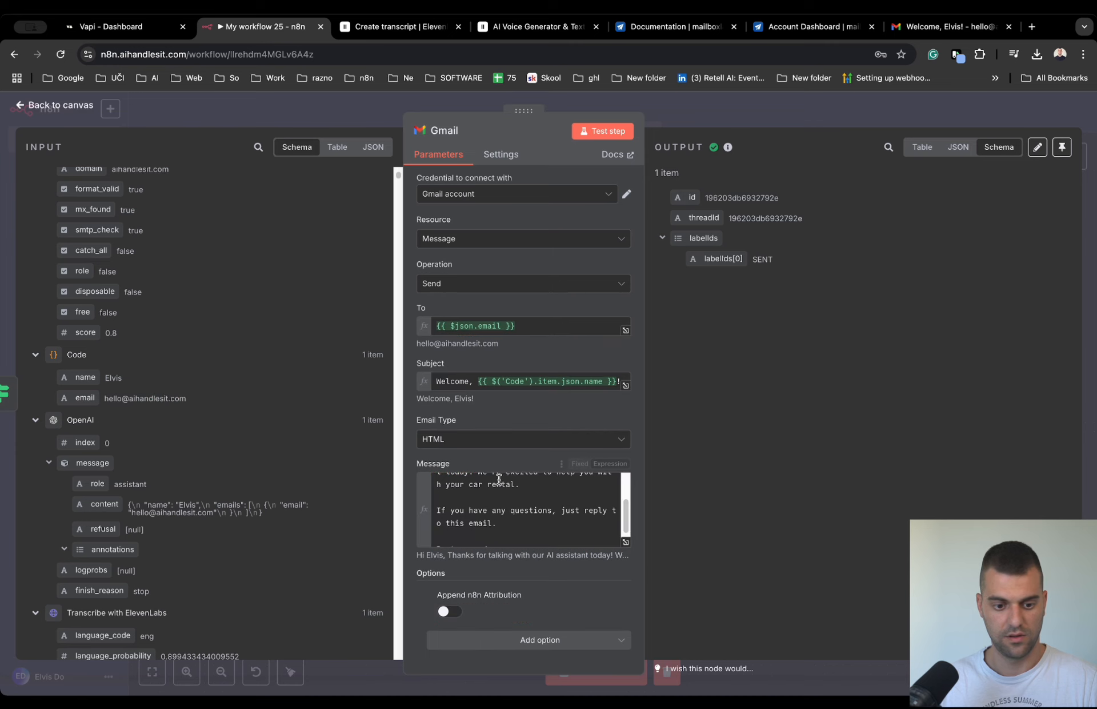
left_click(627, 545)
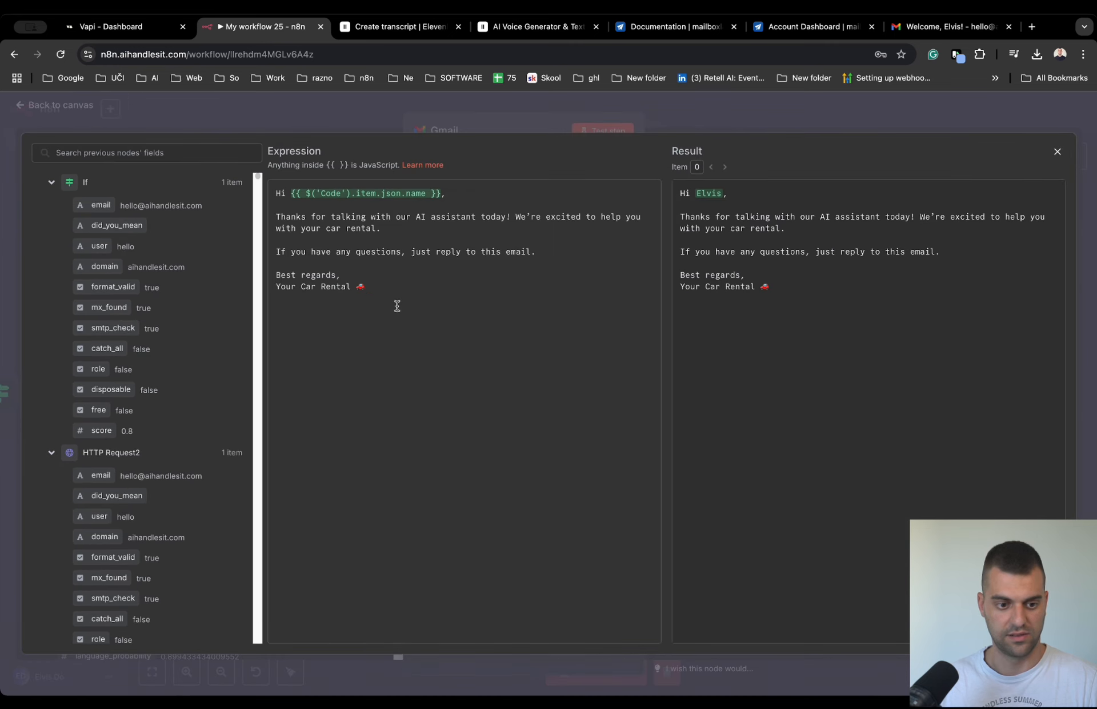
left_click(559, 124)
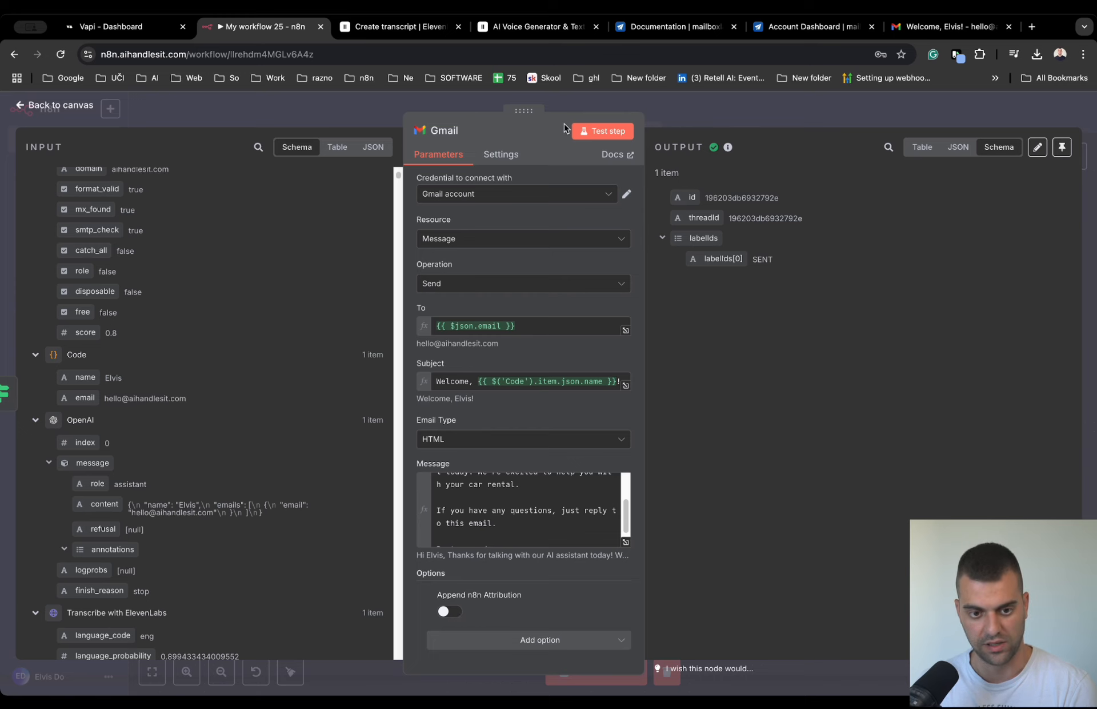
- View the received welcome email in Gmail again, return to n8n, and recheck the Gmail node's settings before closing it
left_click(952, 27)
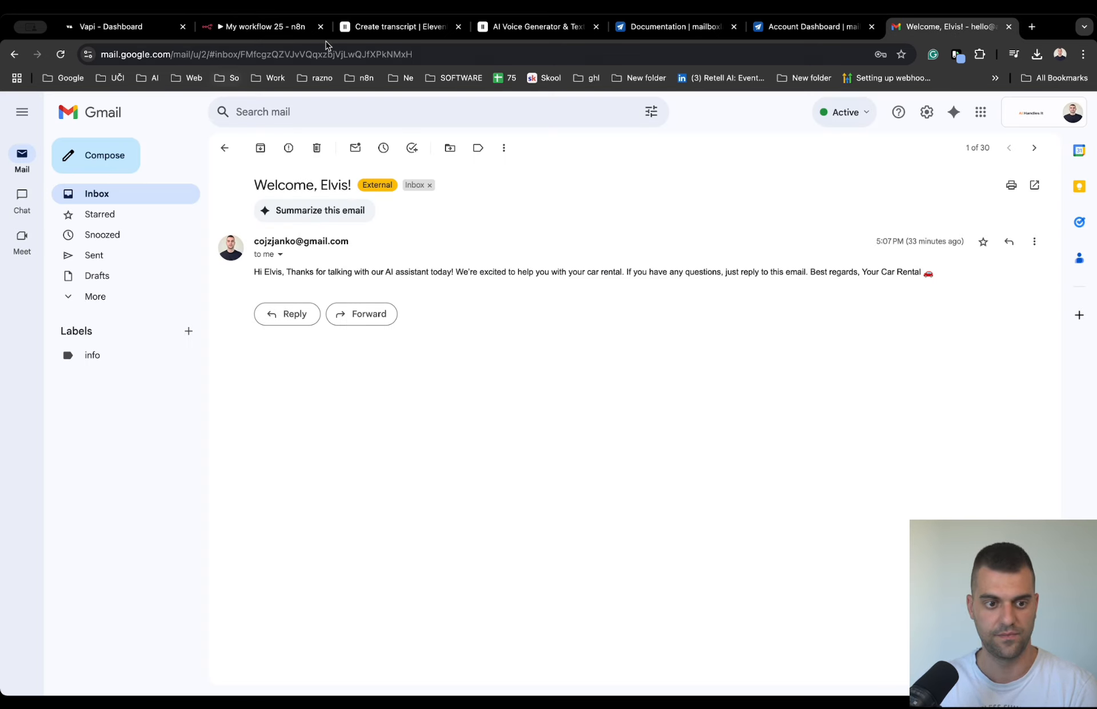
left_click(264, 26)
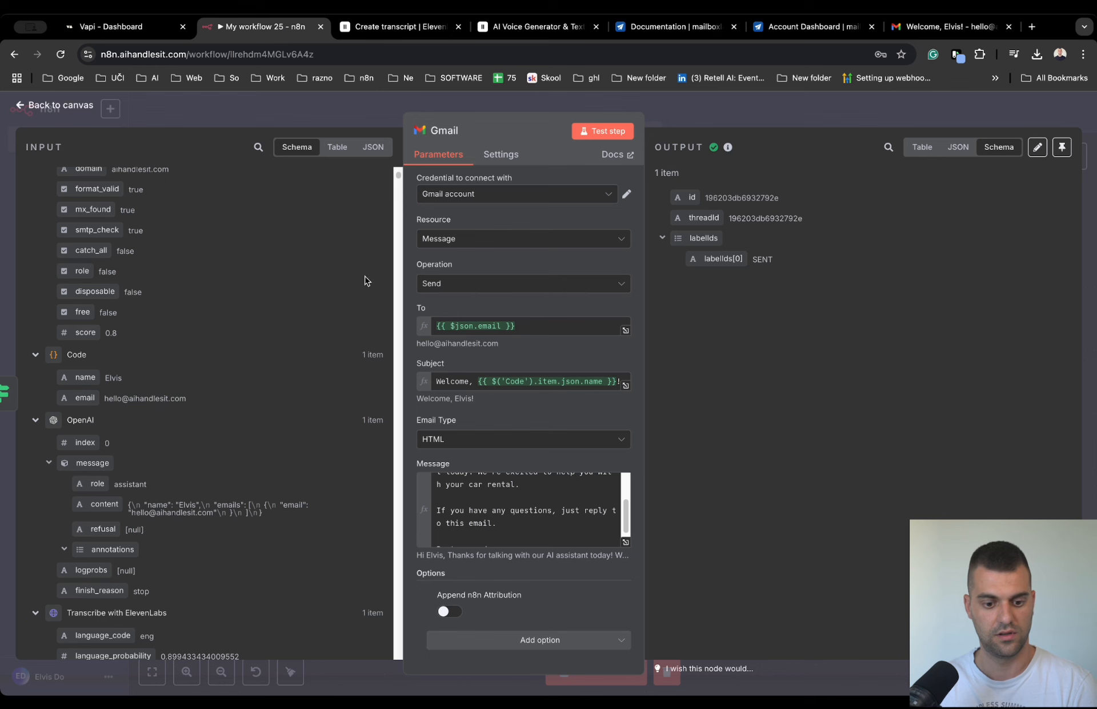
left_click(680, 114)
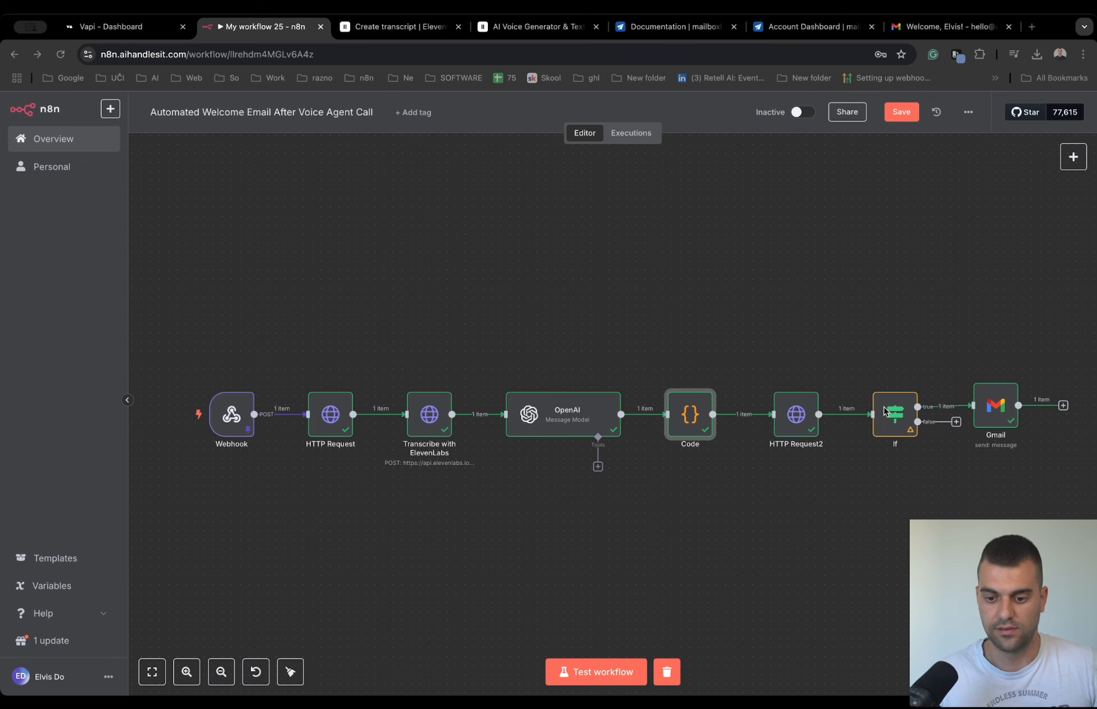
double_click(987, 406)
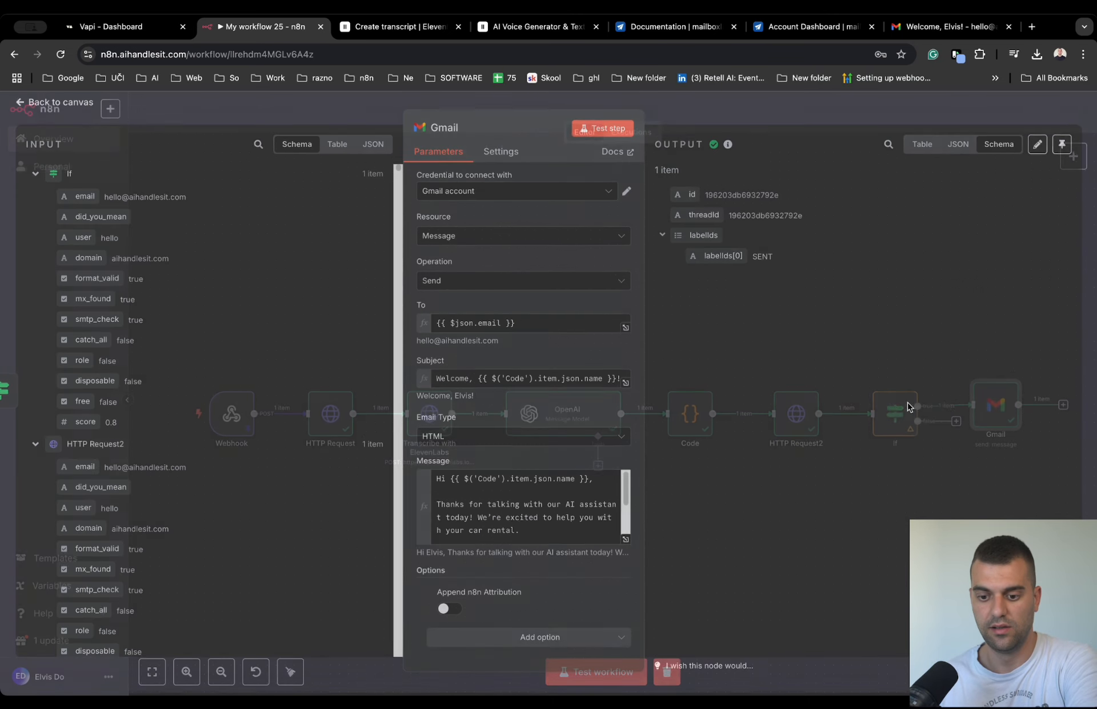
left_click(684, 101)
- Clear the previous execution, start a workflow test, and trigger it with a test call to the Flow assistant in Vapi
left_click(667, 672)
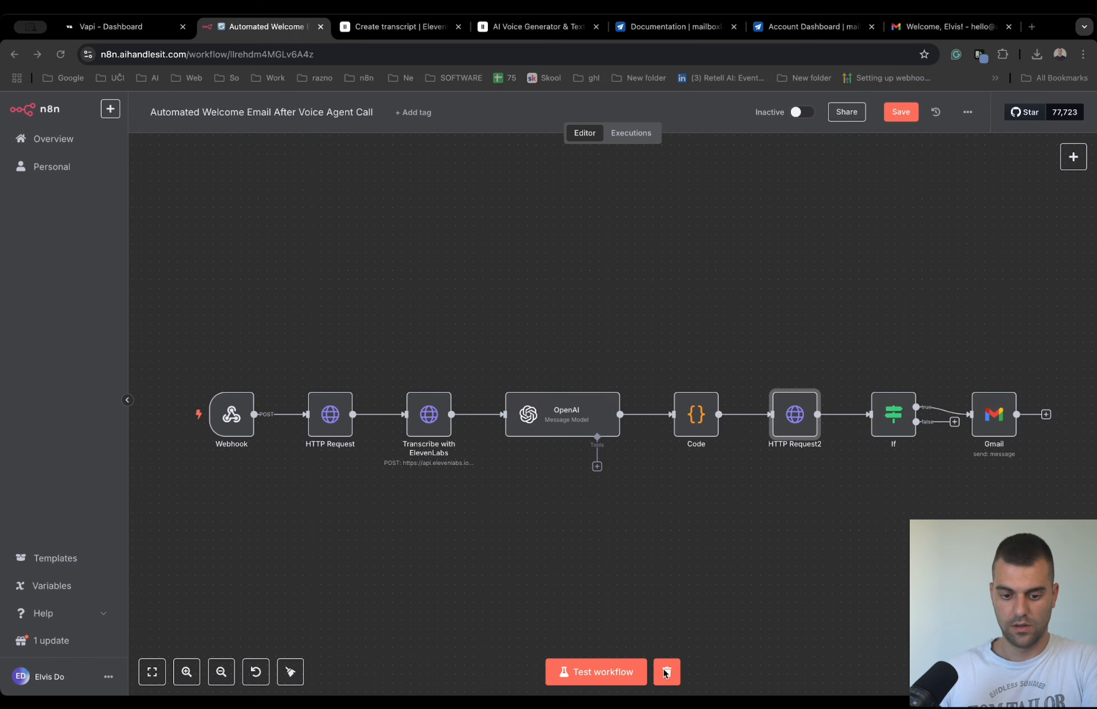
left_click(612, 674)
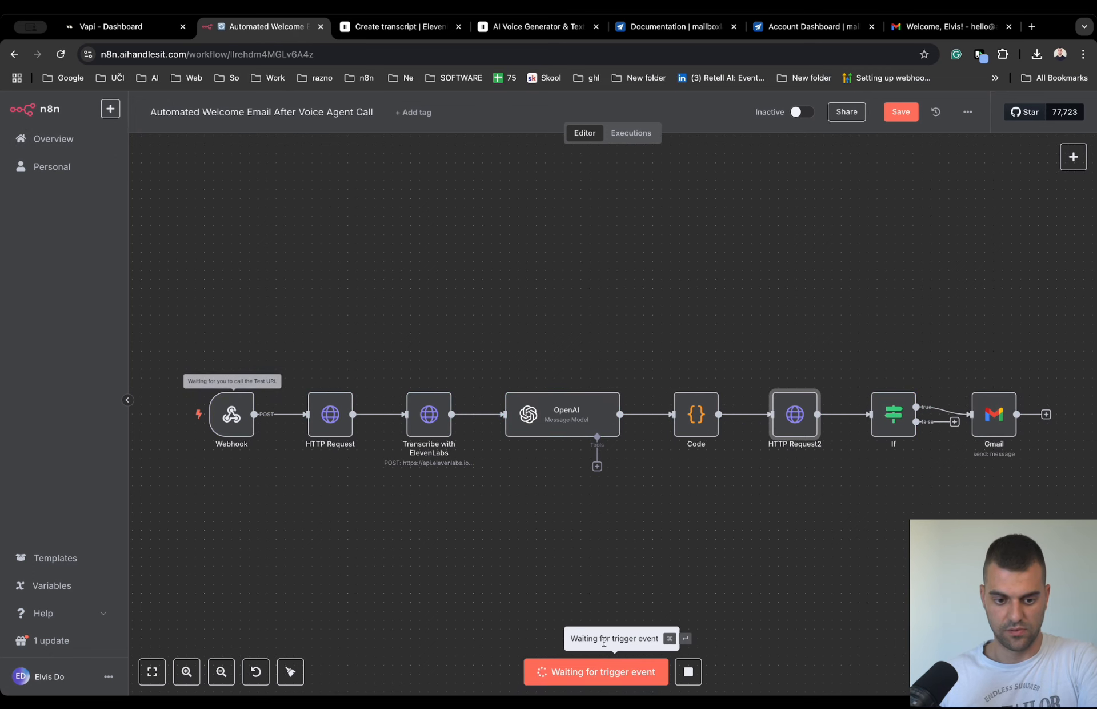
left_click(115, 28)
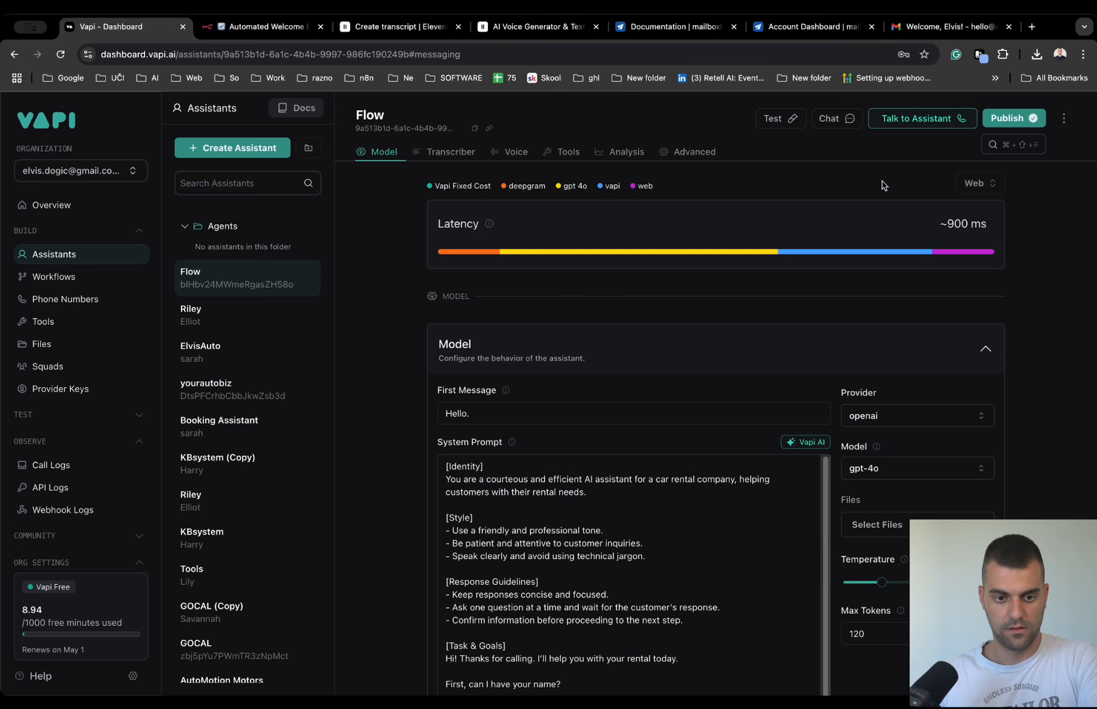
left_click(917, 120)
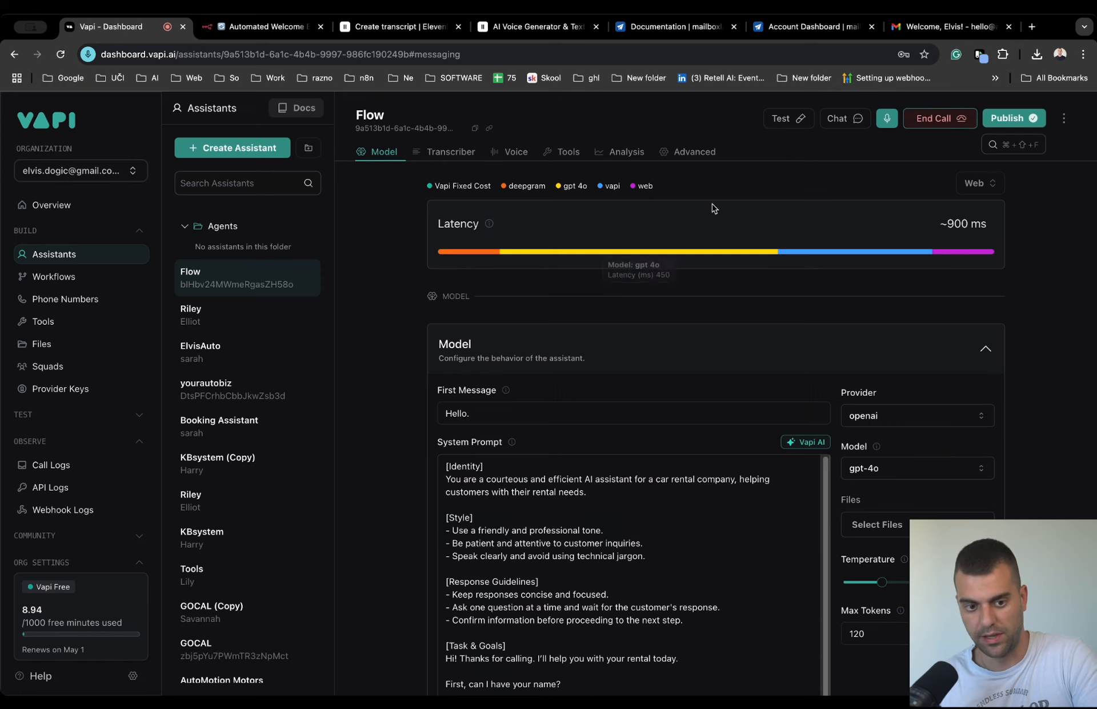
left_click(932, 118)
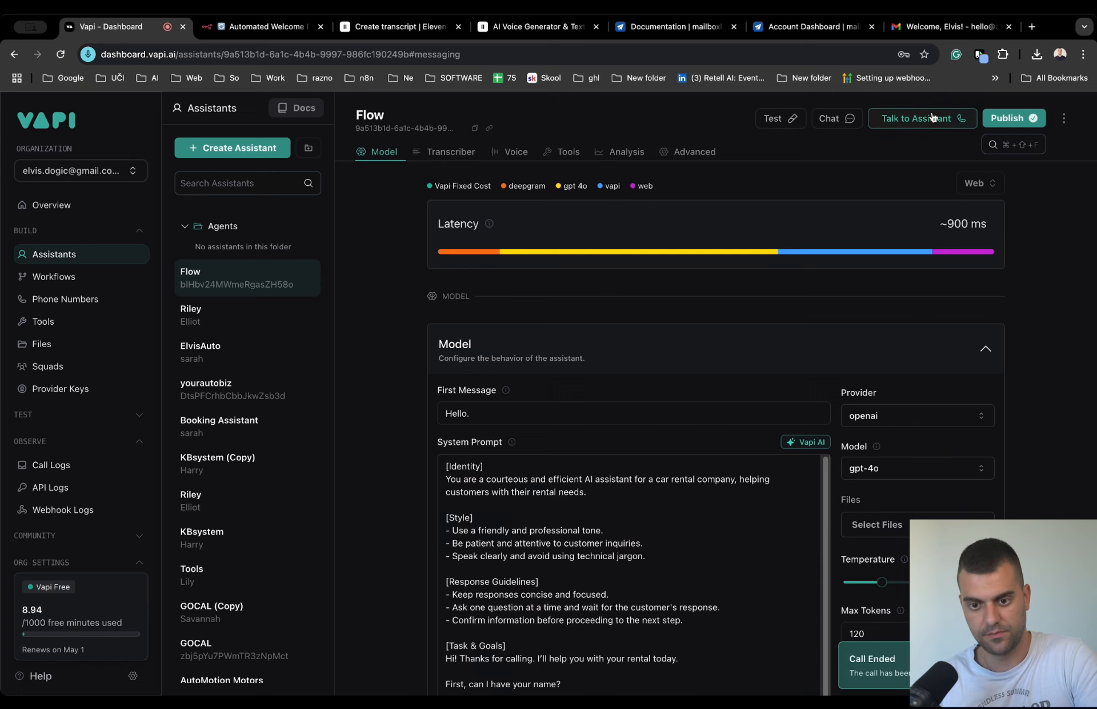
- Return to n8n and check the name and email that the Code node outputs for the test call
left_click(263, 26)
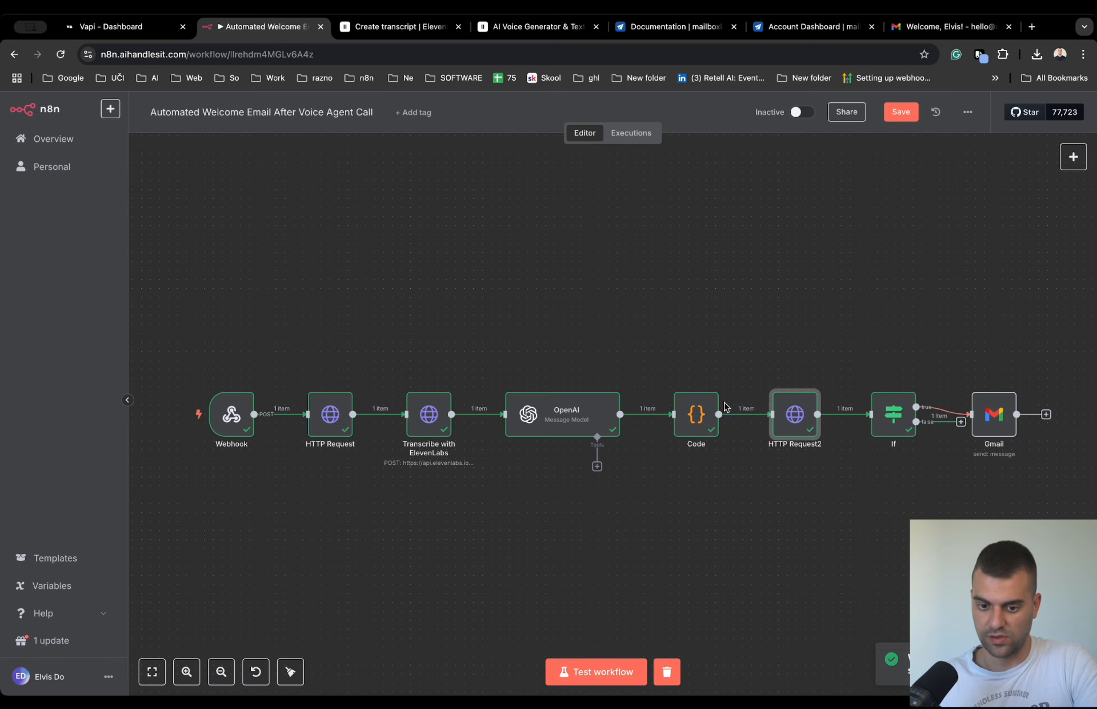
double_click(696, 414)
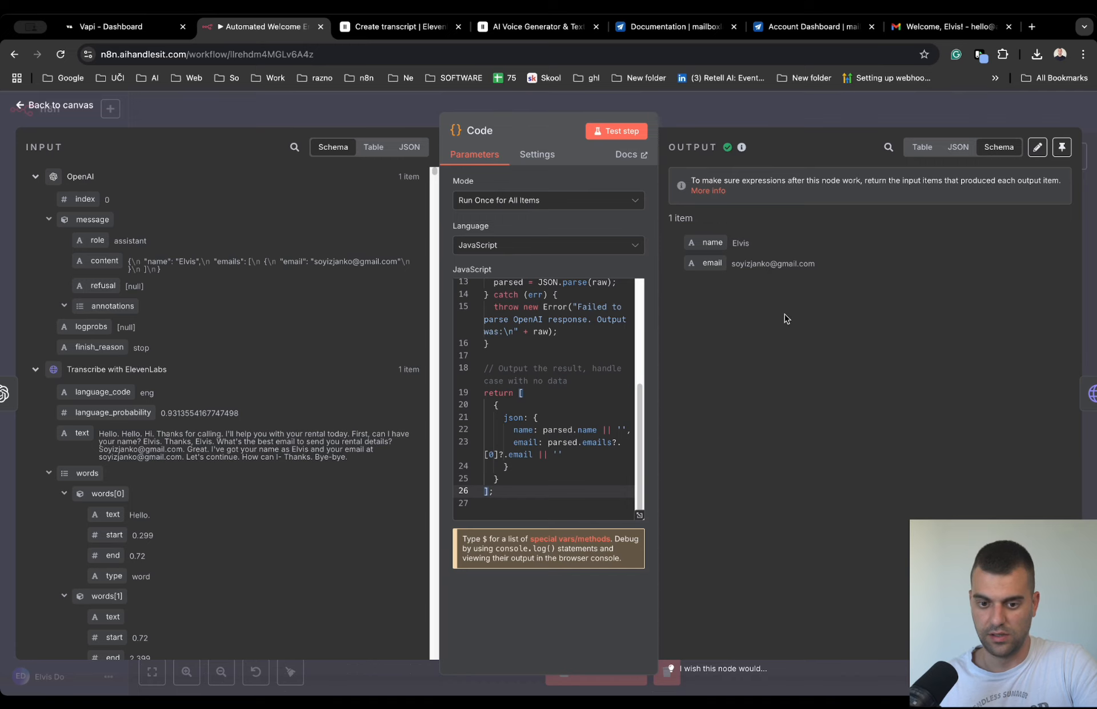
left_click(714, 118)
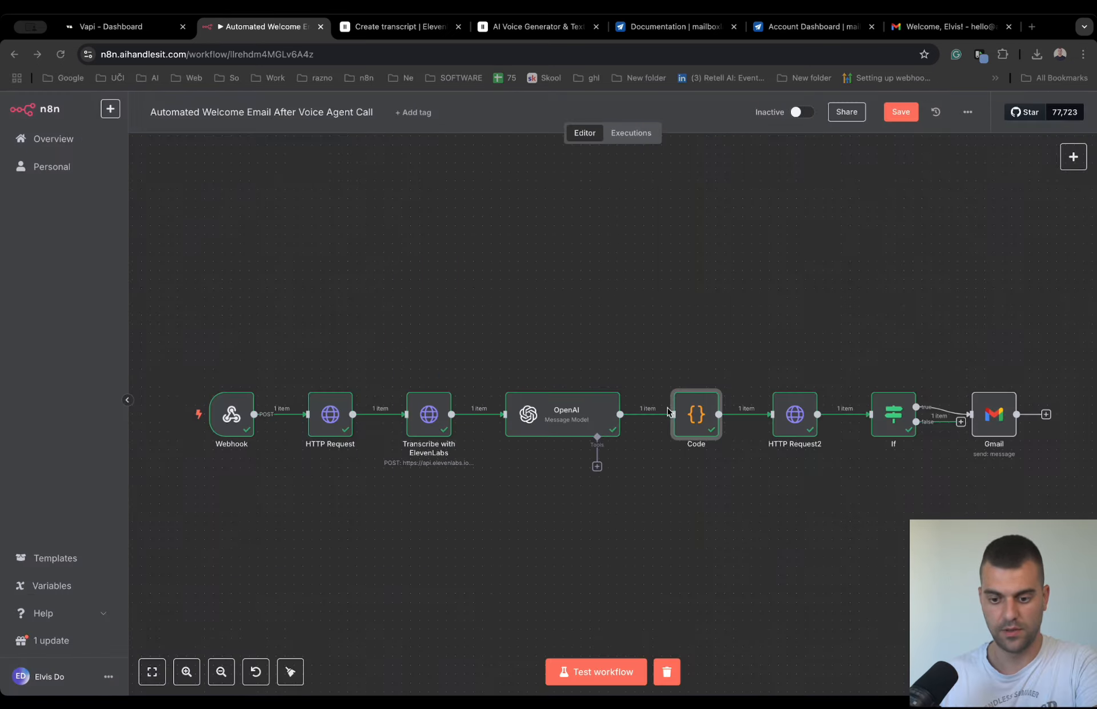
- Open the Transcribe with ElevenLabs node and select the API key in its xi-api-key header value
double_click(422, 412)
scroll(558, 437, "down", 3)
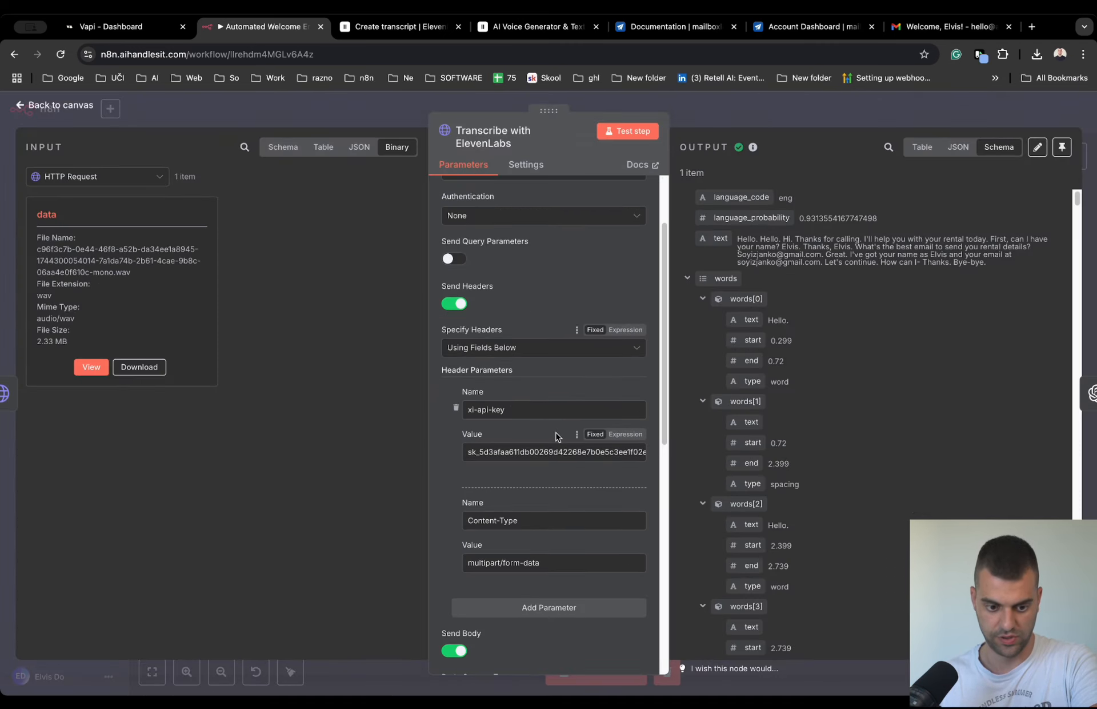
double_click(498, 452)
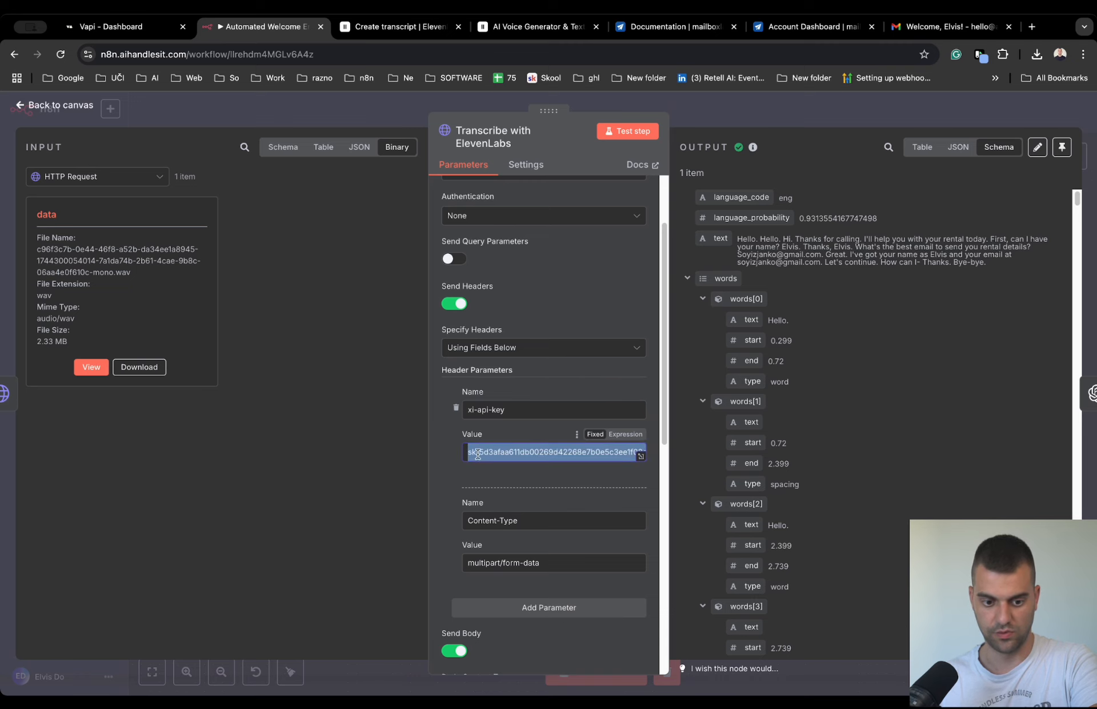
- Switch to the ElevenLabs API Keys settings and delete the Indomitable Andean Condor and Ferocious Eurasian Lynx keys
left_click(399, 30)
left_click(495, 29)
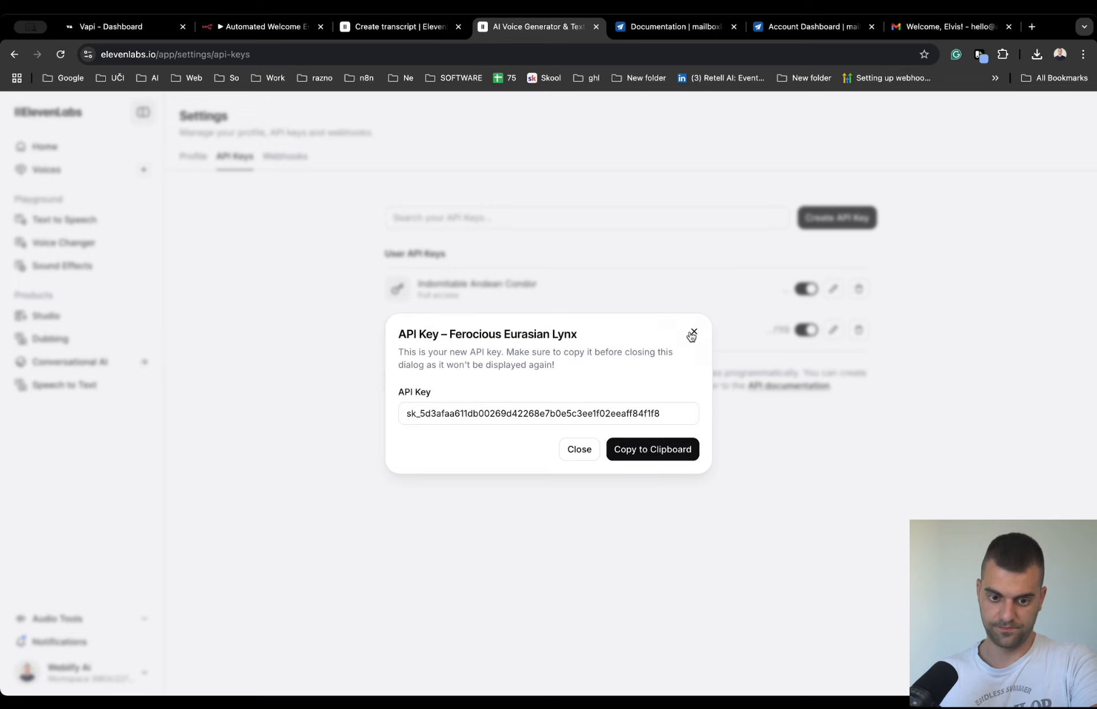
left_click(693, 334)
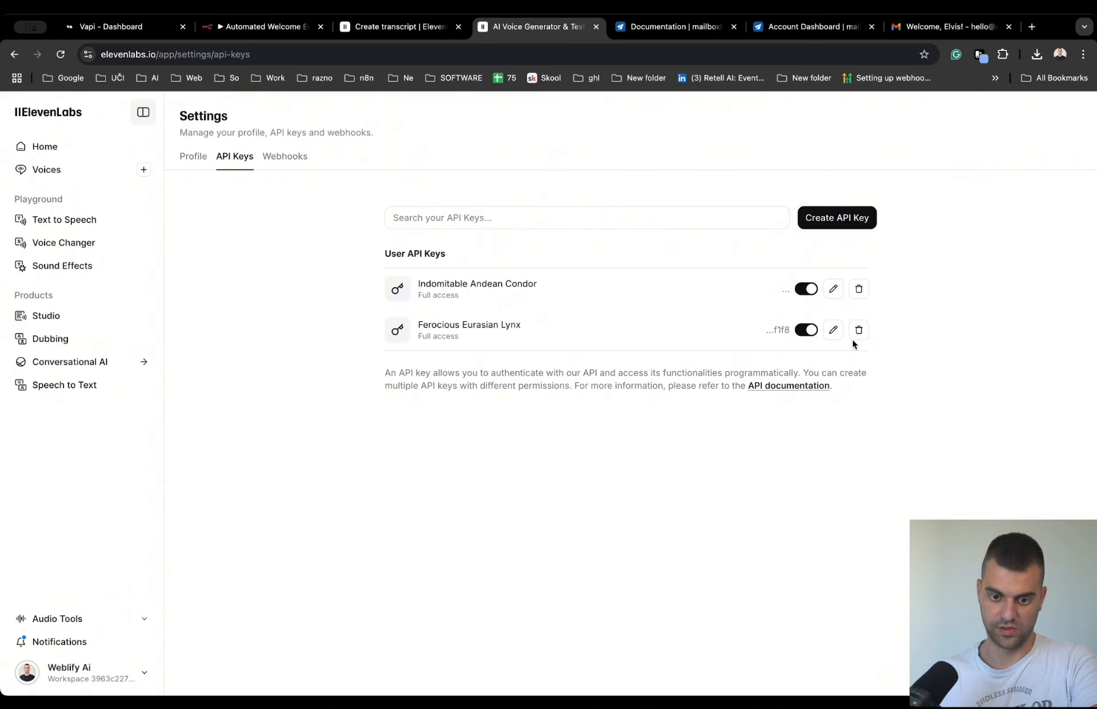
left_click(859, 290)
left_click(678, 423)
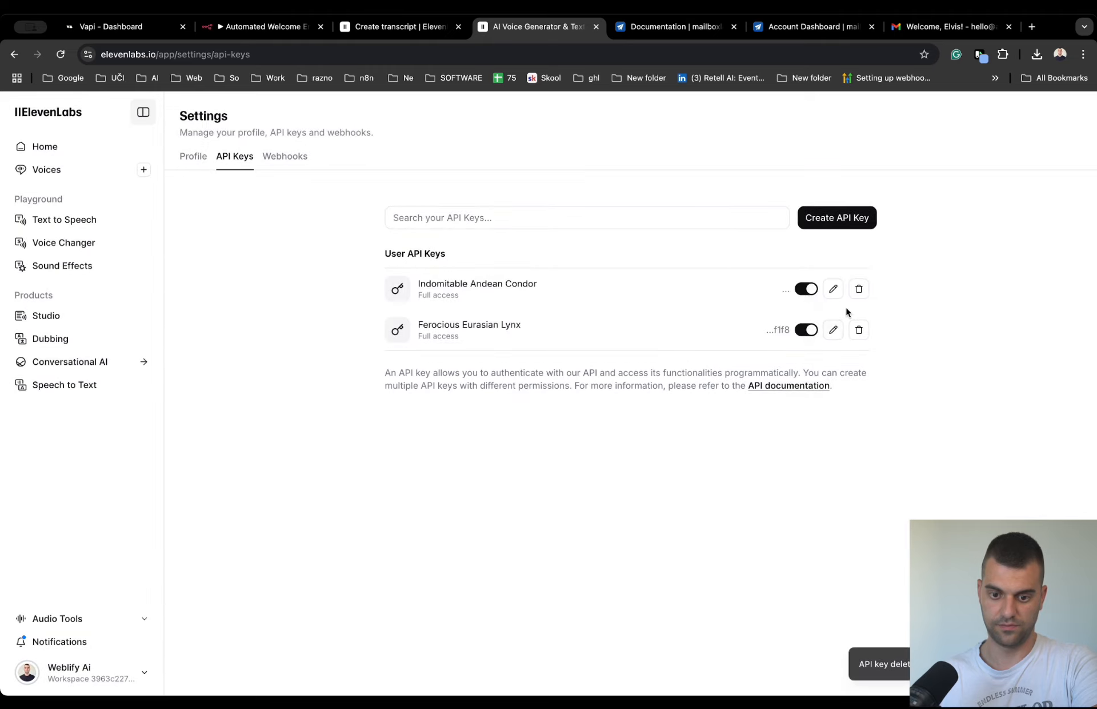
left_click(856, 289)
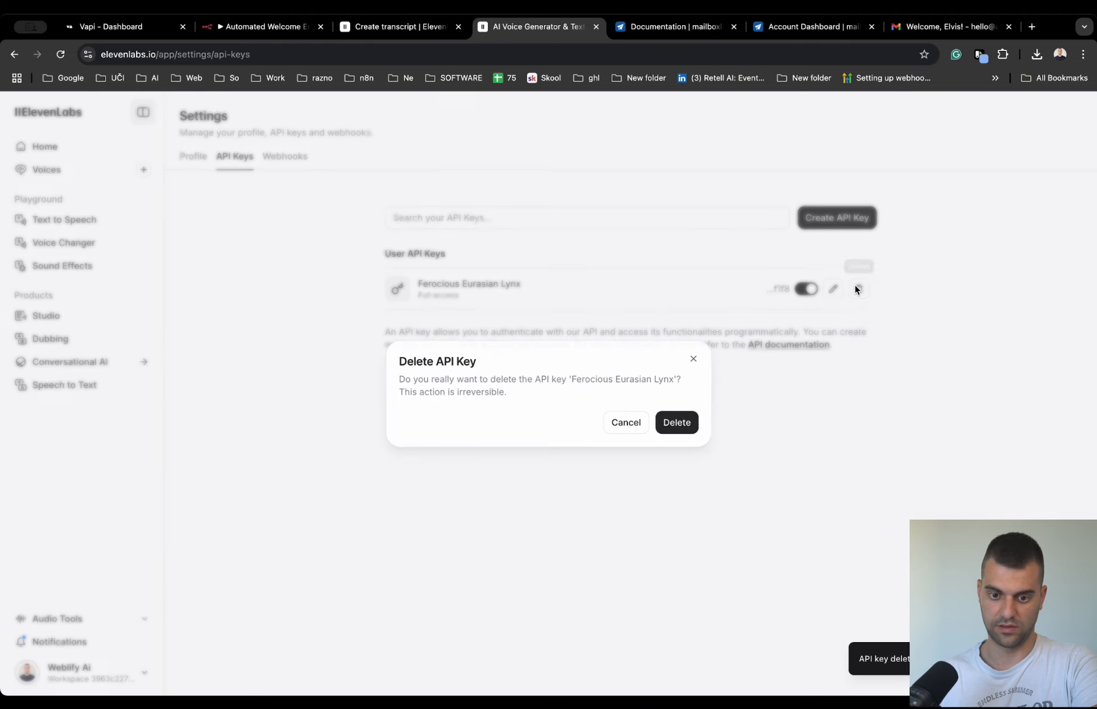
left_click(677, 421)
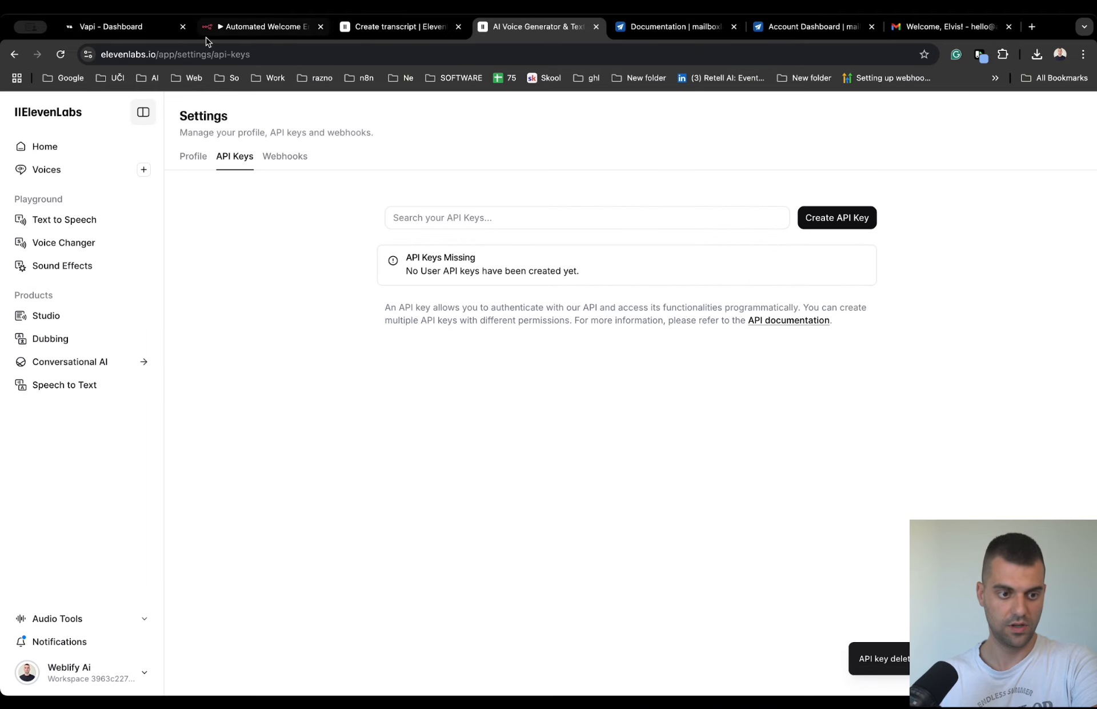
- Return to n8n, replace the xi-api-key header value in Transcribe with ElevenLabs with the placeholder YourAPIKEY, and close the node
left_click(257, 26)
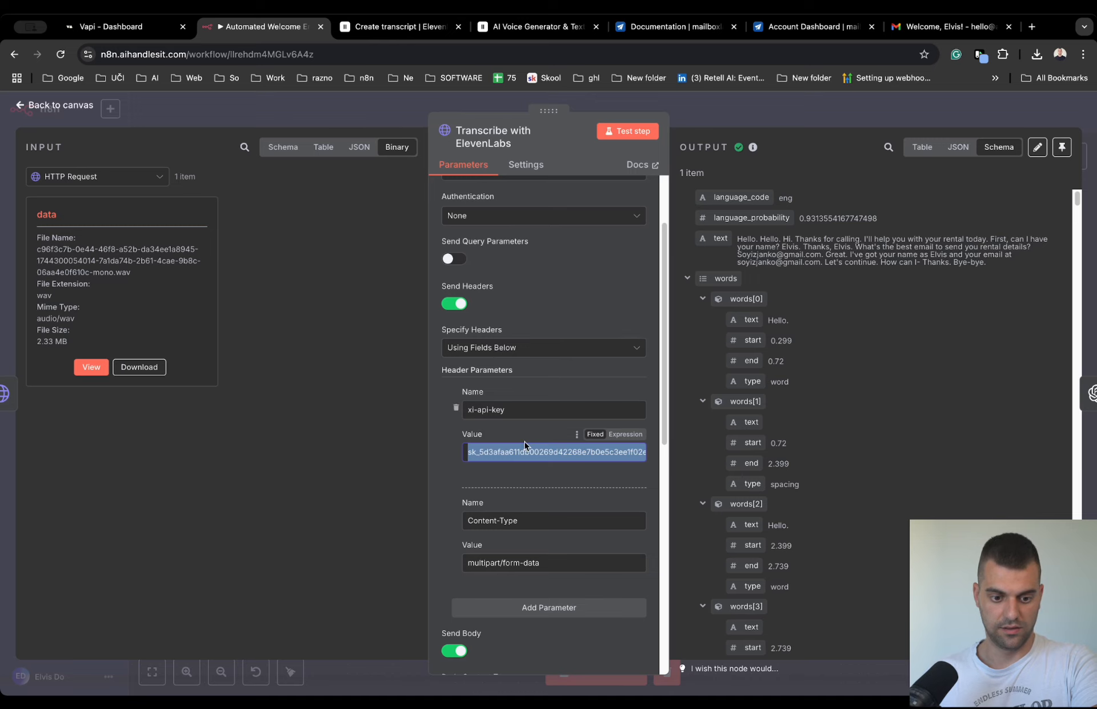
key("BackSpace")
type("Y")
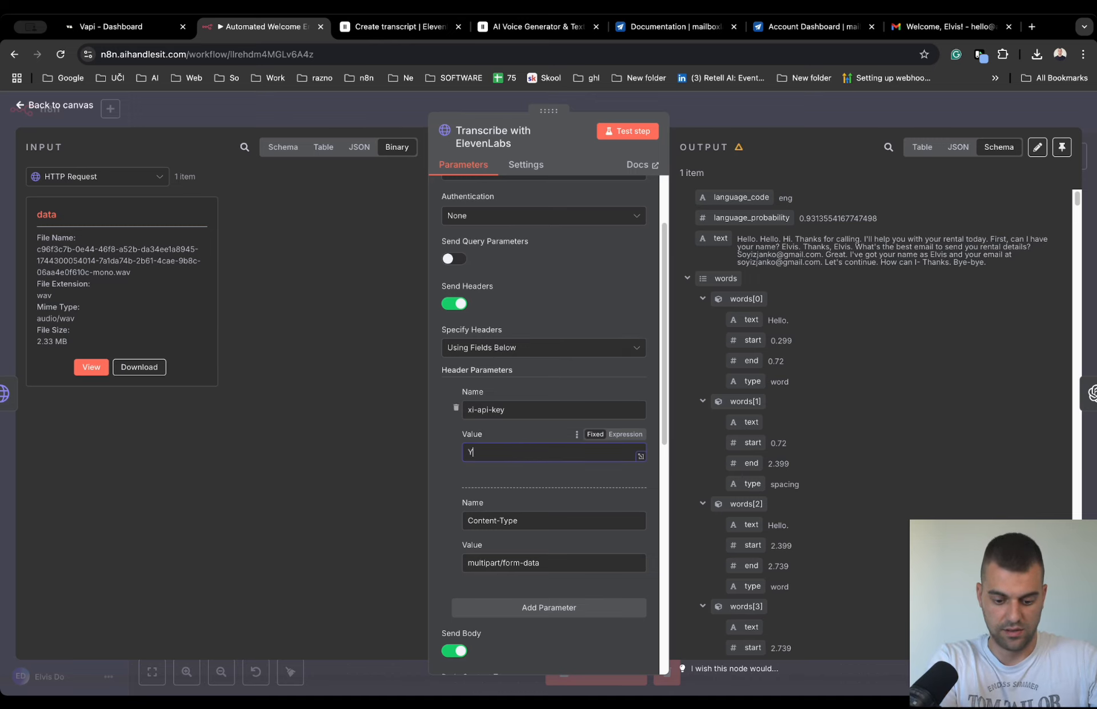
type("ourAPIKEY")
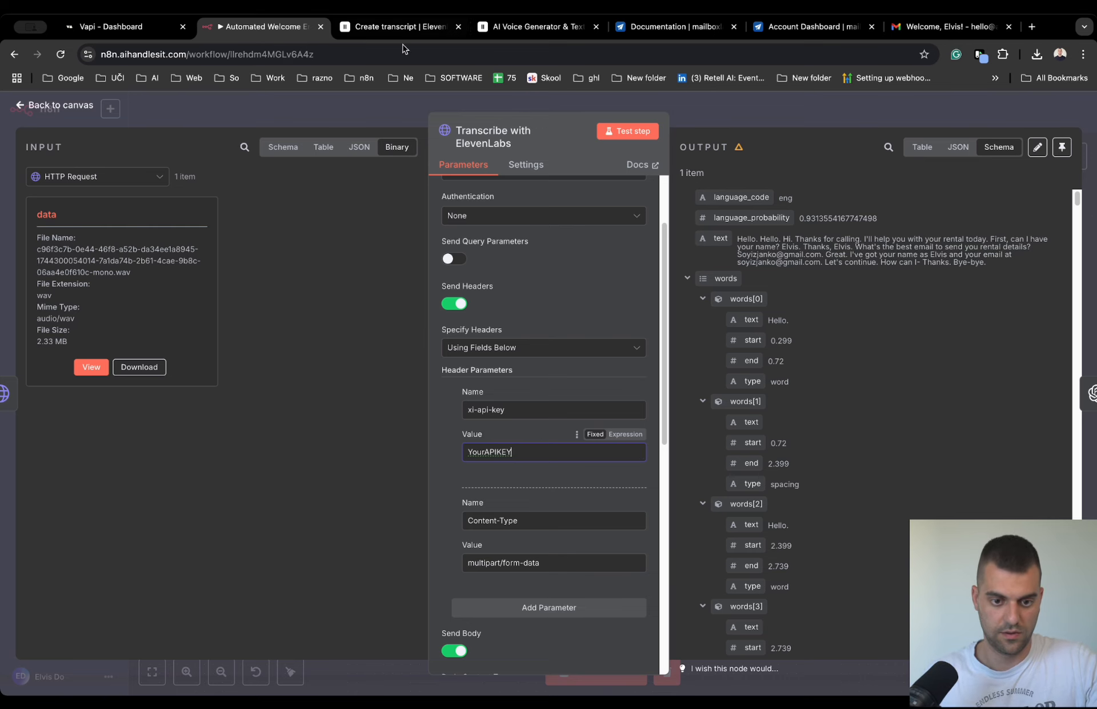
left_click(702, 106)
- Check the mailboxlayer dashboard, replace the access key in n8n's HTTP Request2 URL with the placeholder Yourapikey, and save the workflow
left_click(805, 30)
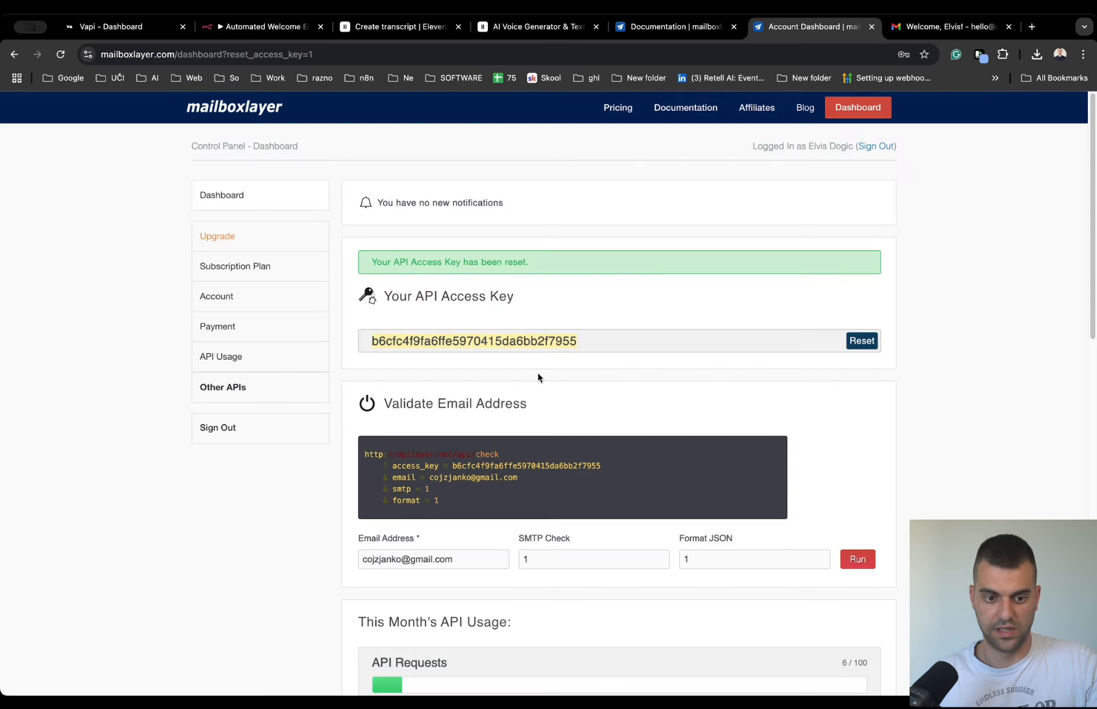
left_click(271, 27)
double_click(799, 410)
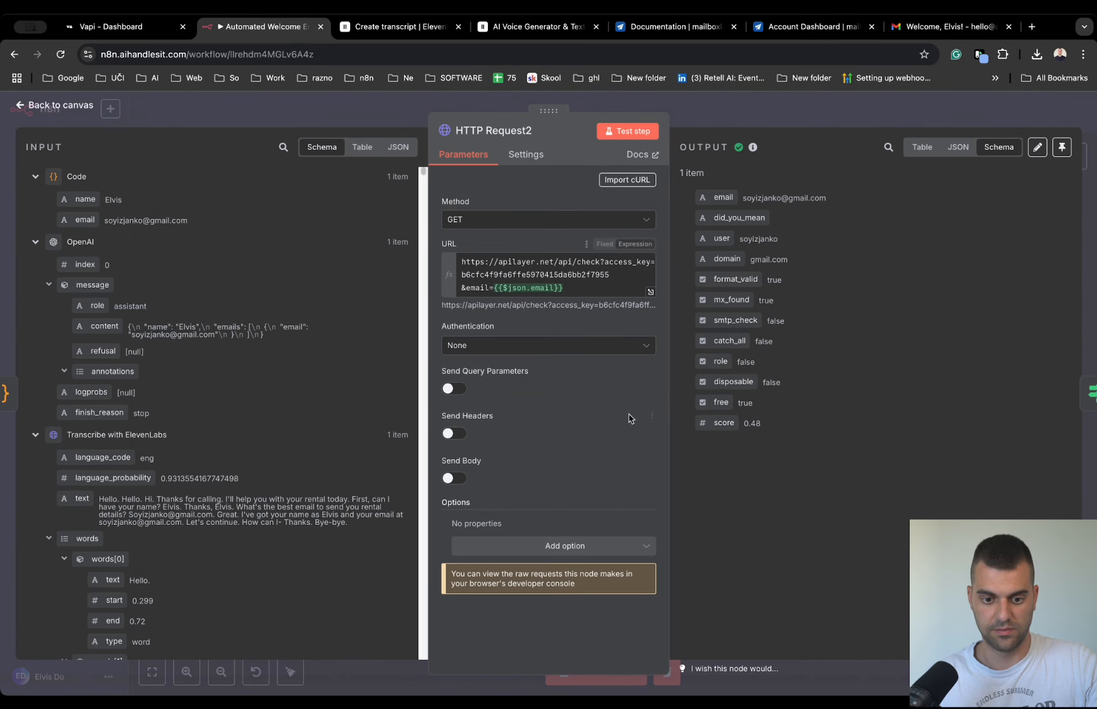
double_click(592, 274)
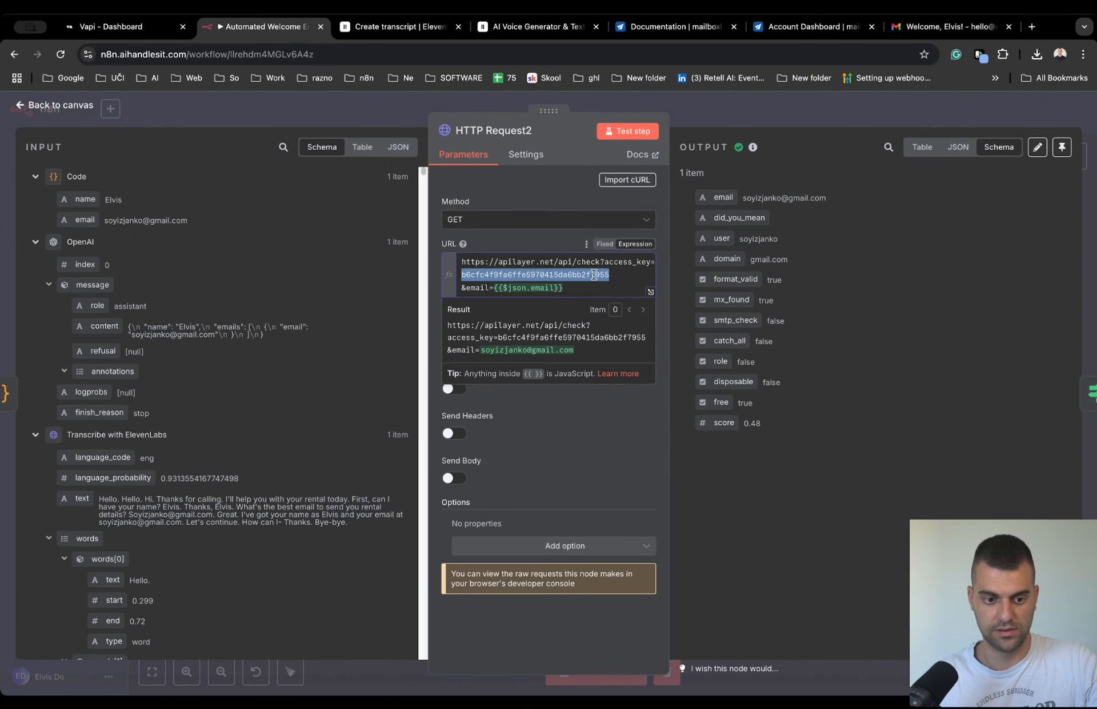
type("Yourapikey")
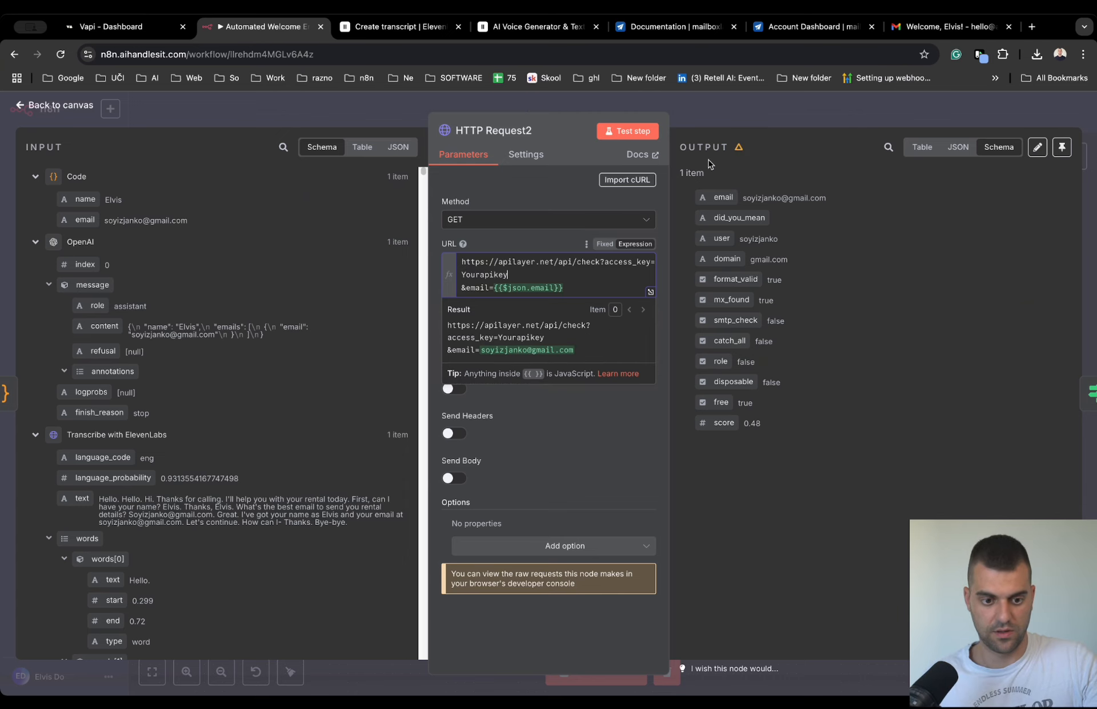
key("Escape")
left_click(903, 113)
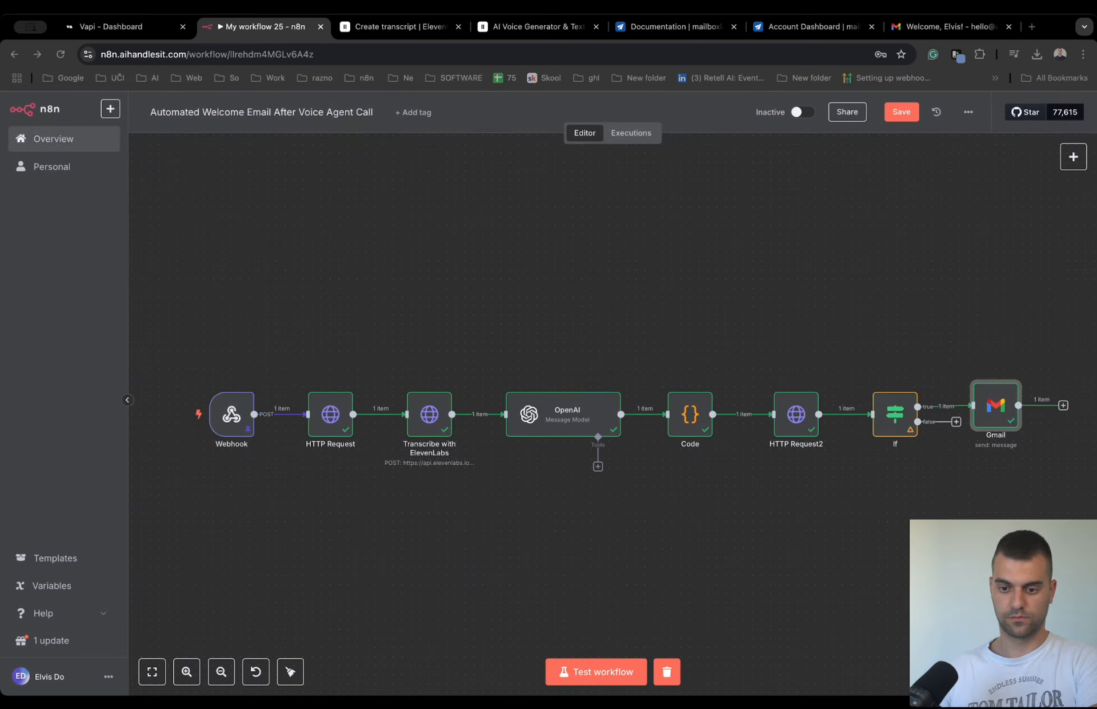